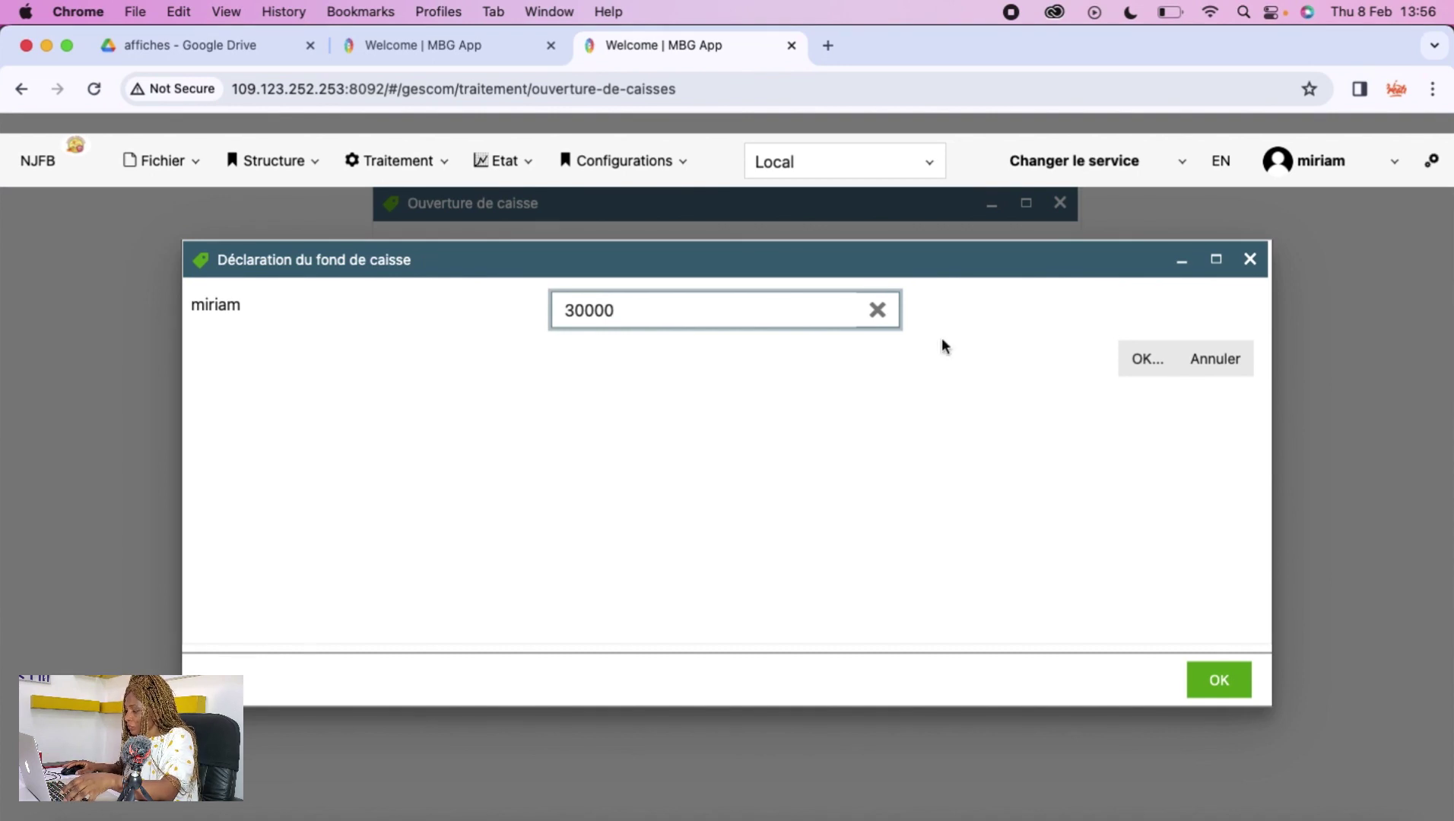
Confirm the cash float declaration of 30000 to open the cash register
click(1174, 358)
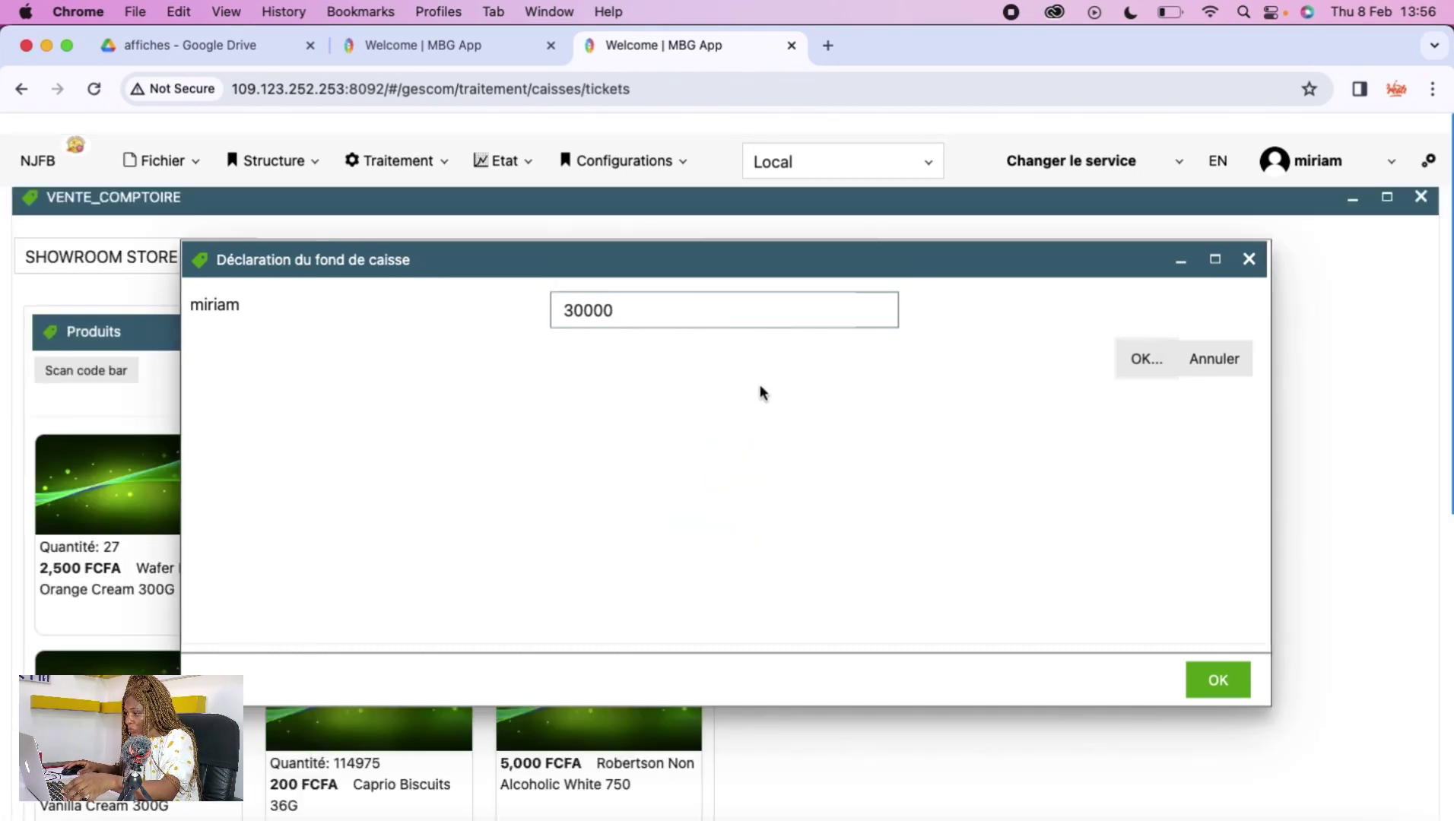
click(1217, 679)
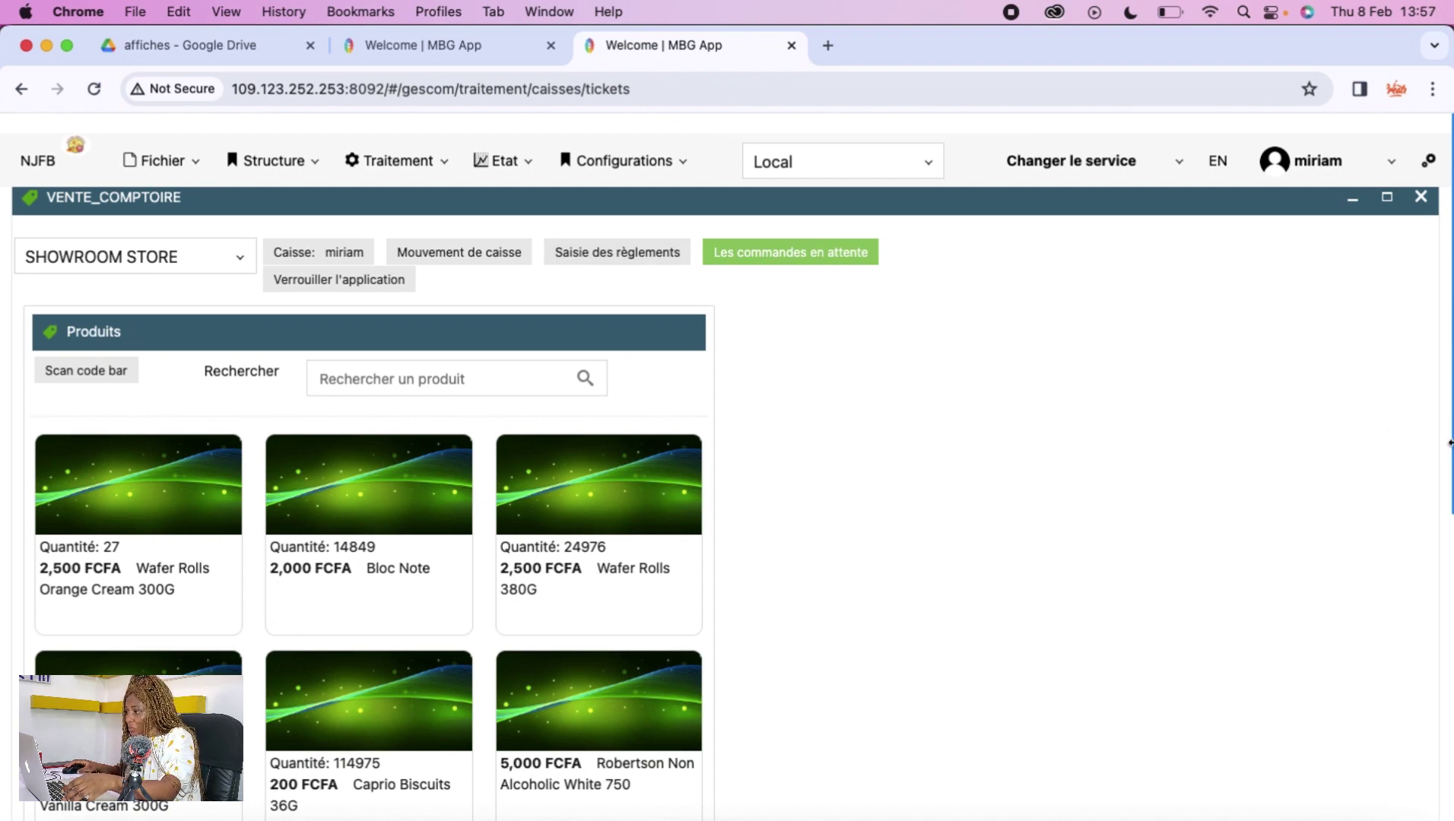
Open client payment entry from the home page and display the payments of the client found by Abrége with "ma"
click(84, 154)
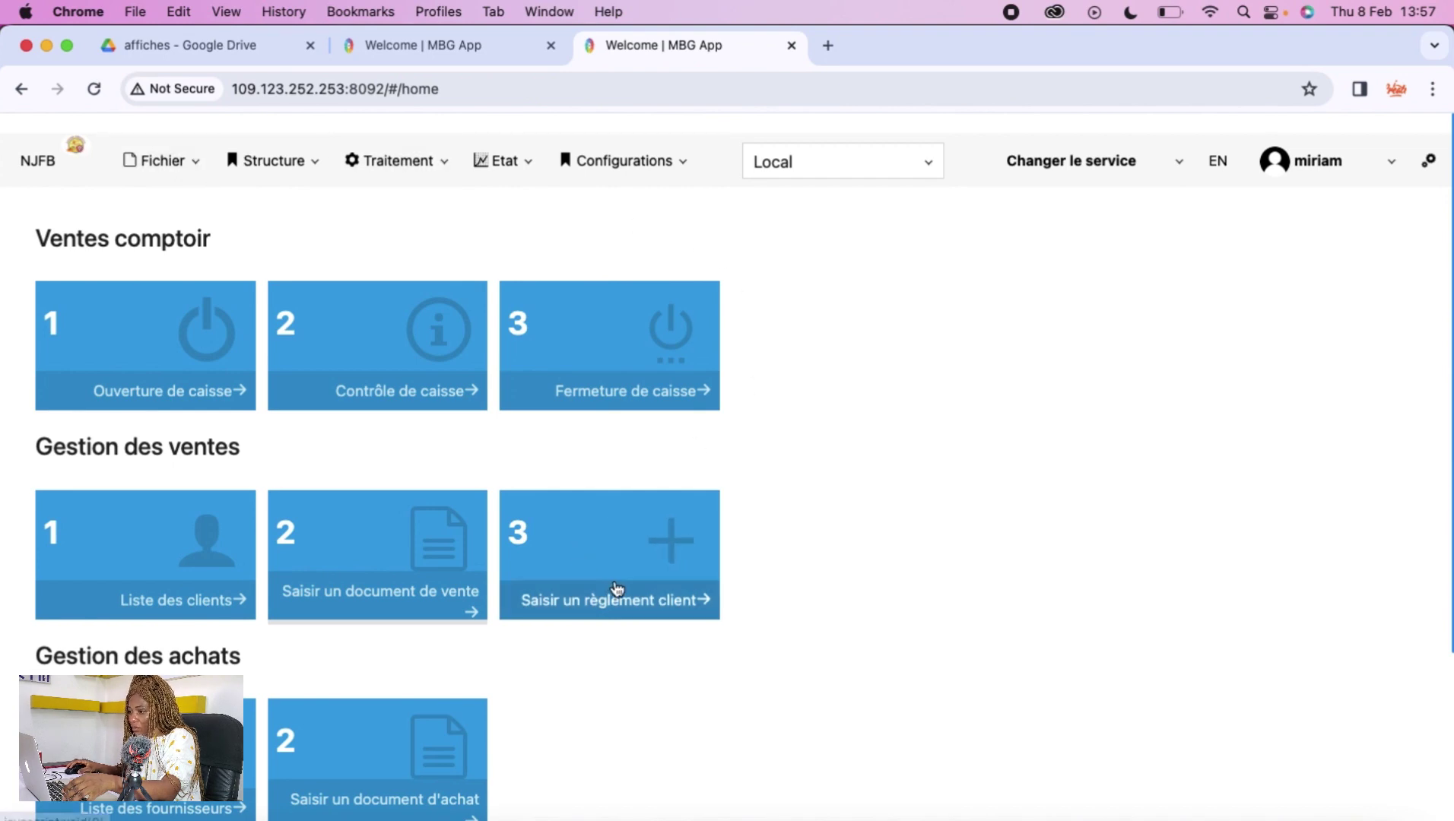
click(647, 559)
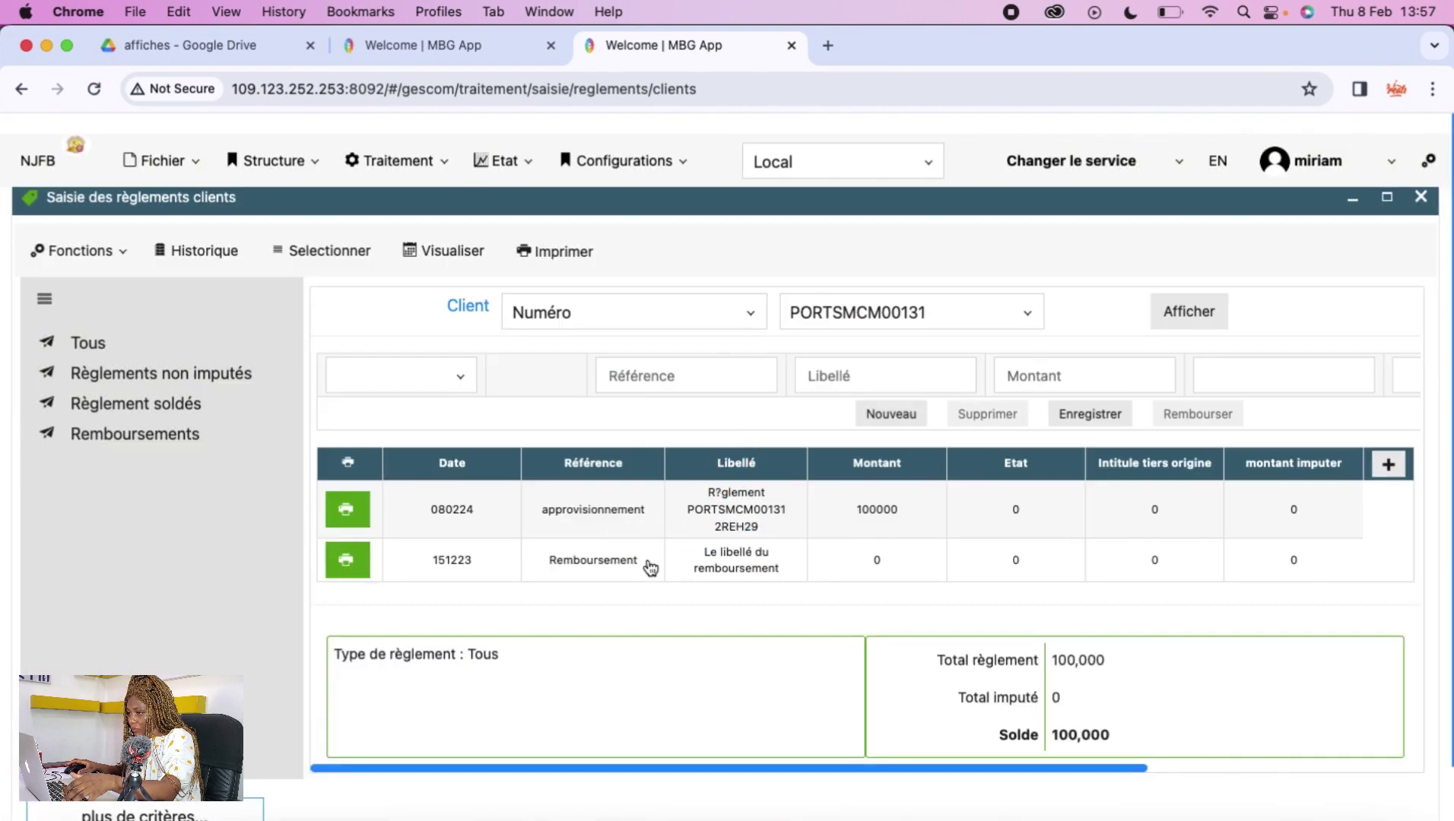
click(679, 315)
click(618, 427)
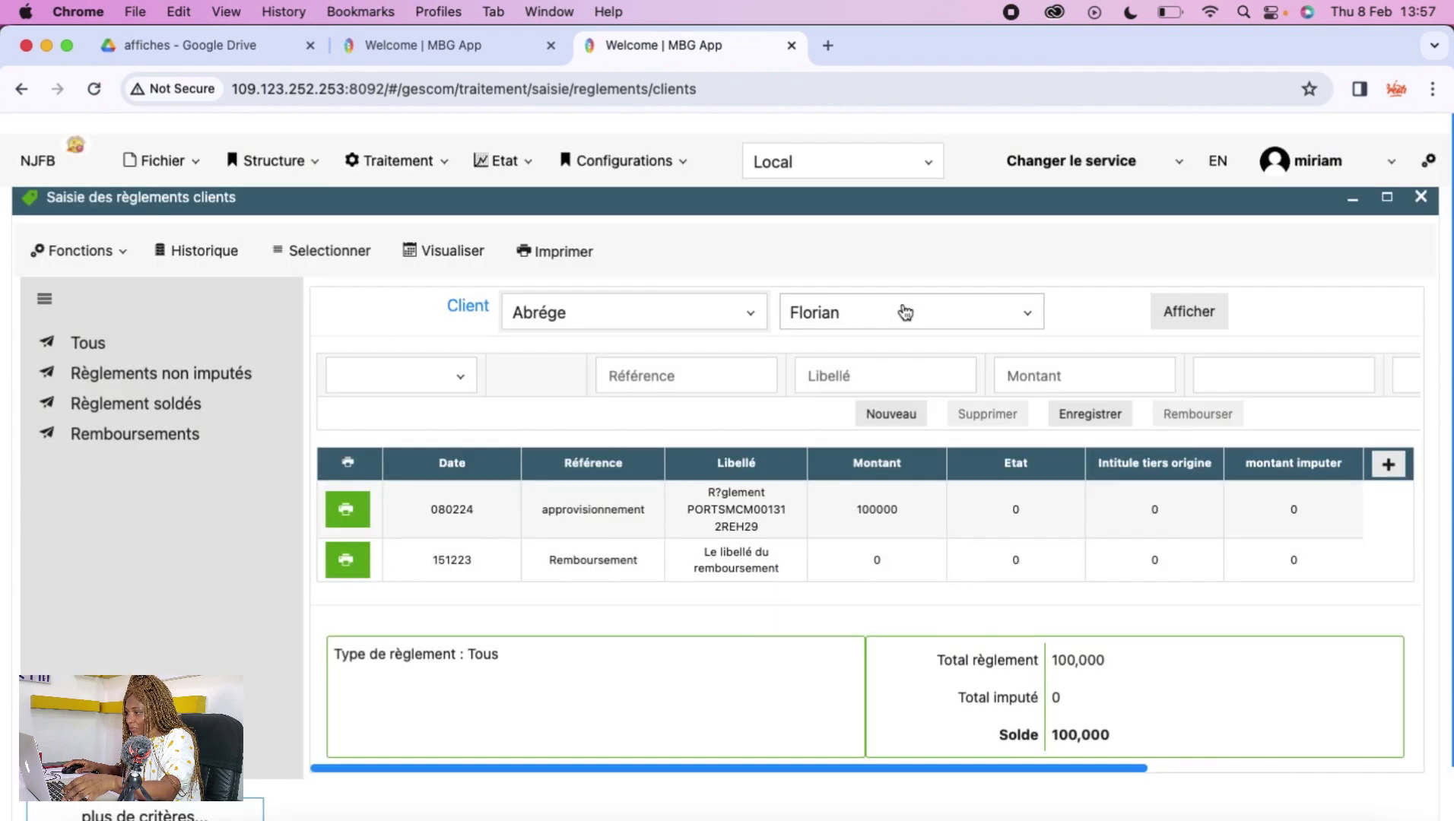
click(905, 313)
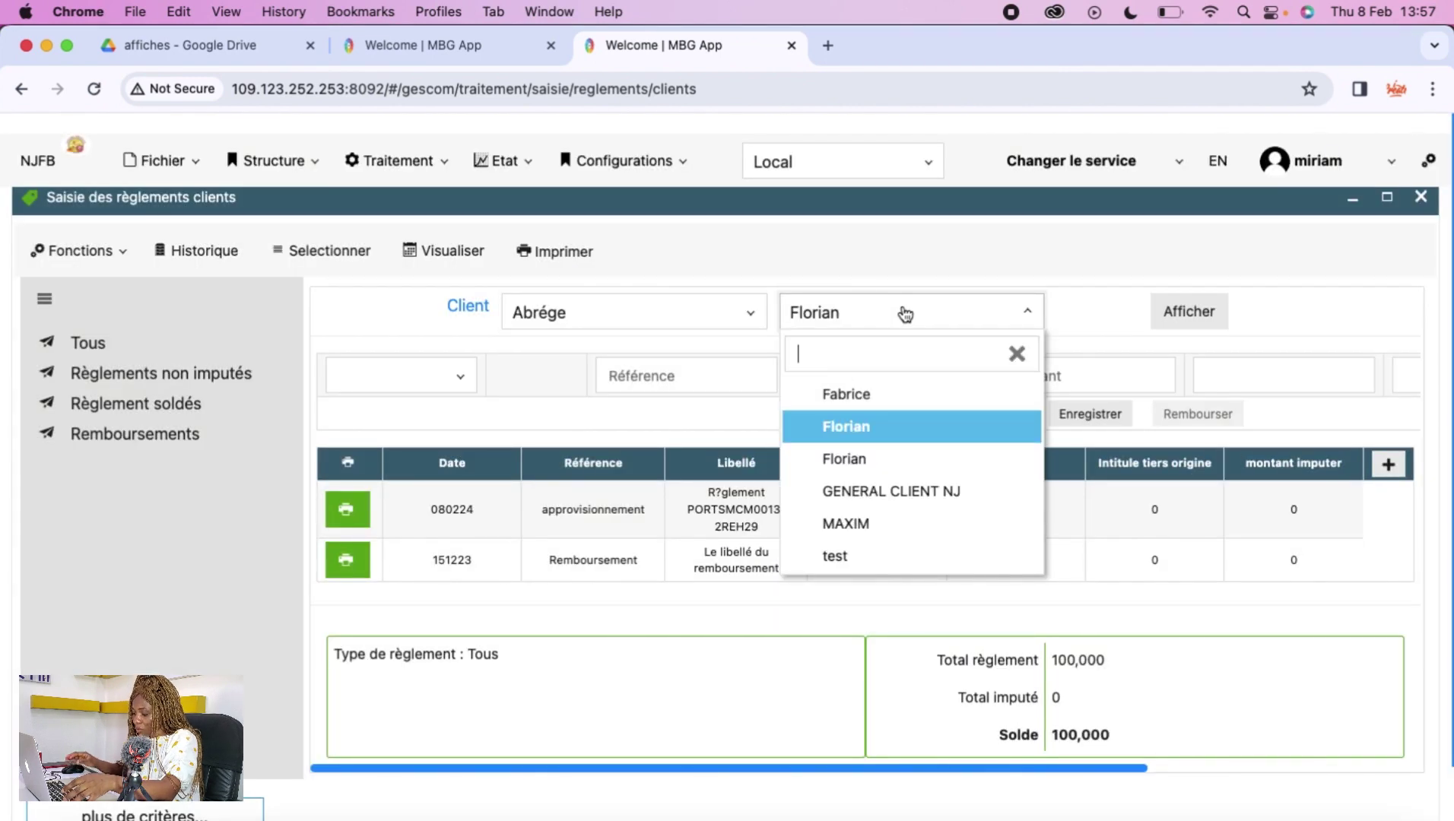
text(ma)
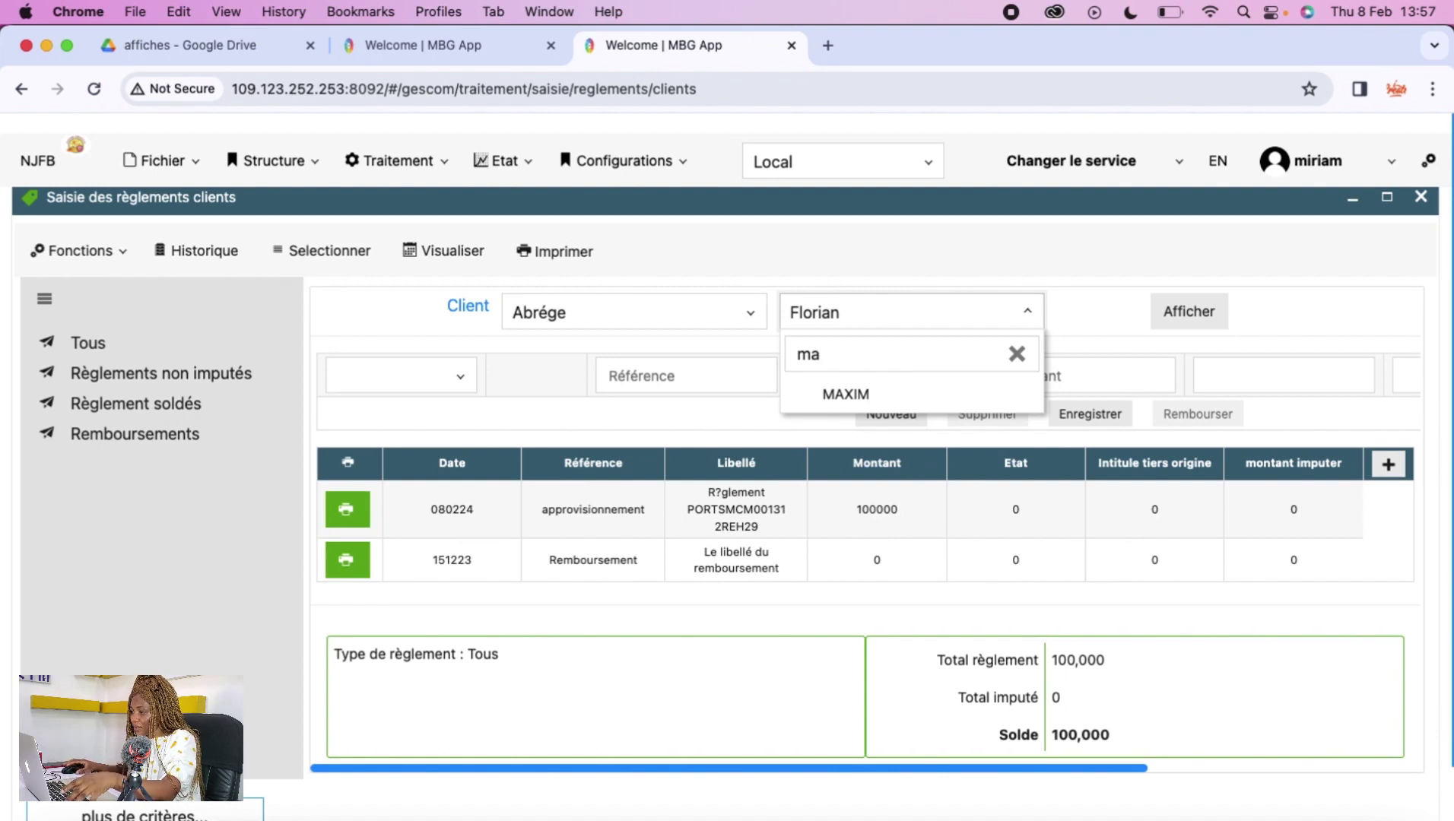
click(872, 394)
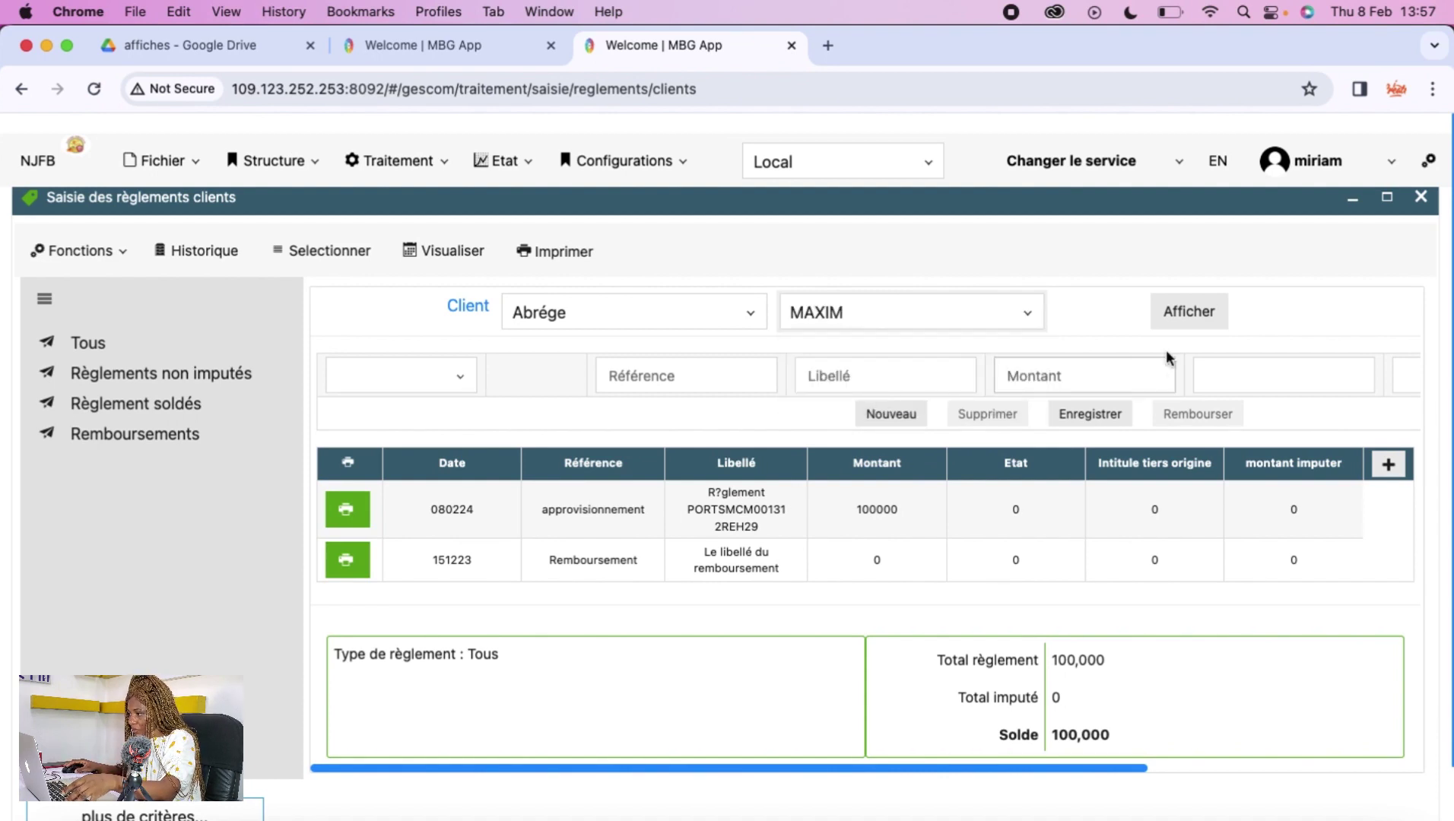
click(1191, 311)
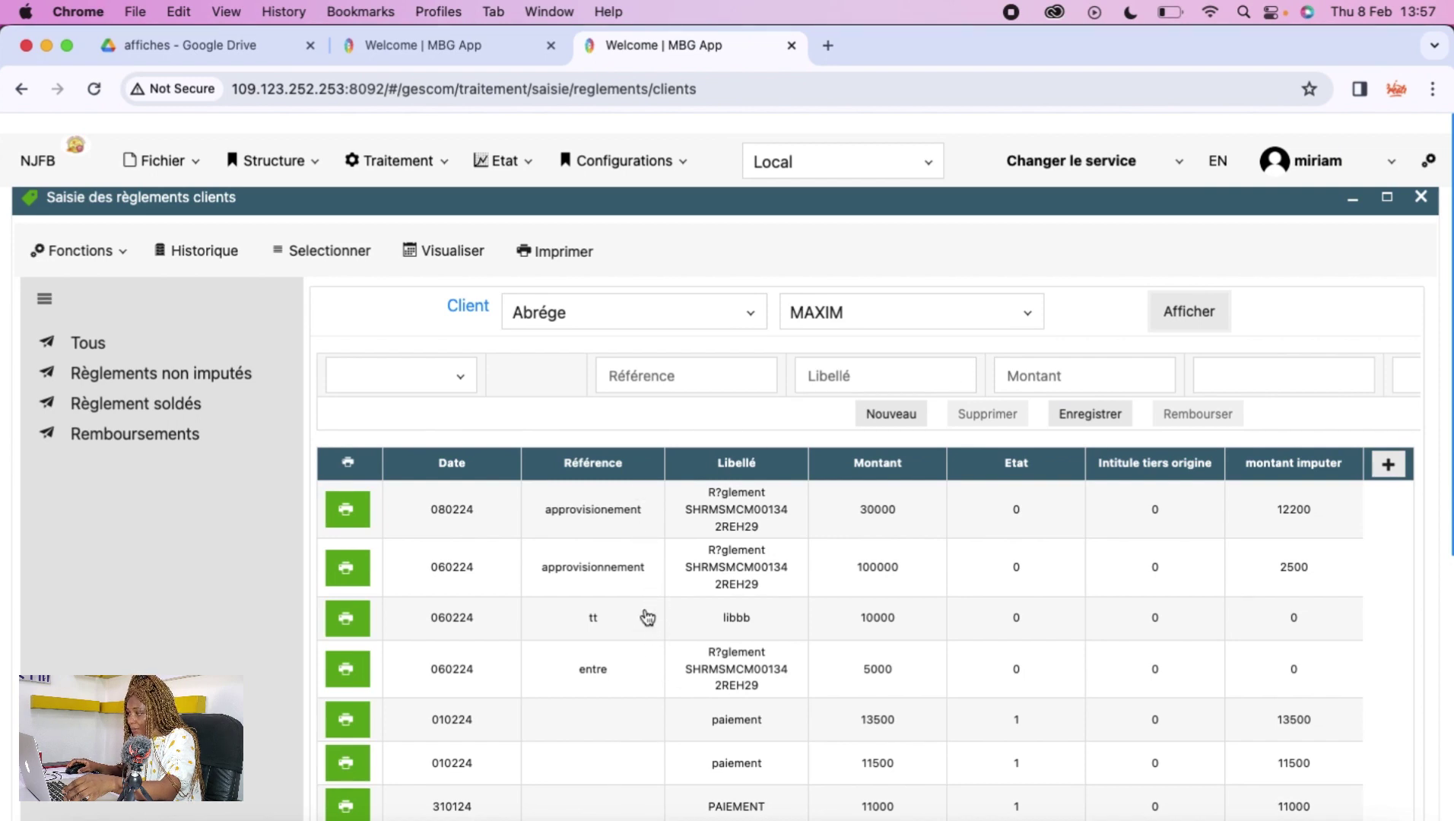
Start a new client payment and assign it to the logged-in cashier's register
click(903, 423)
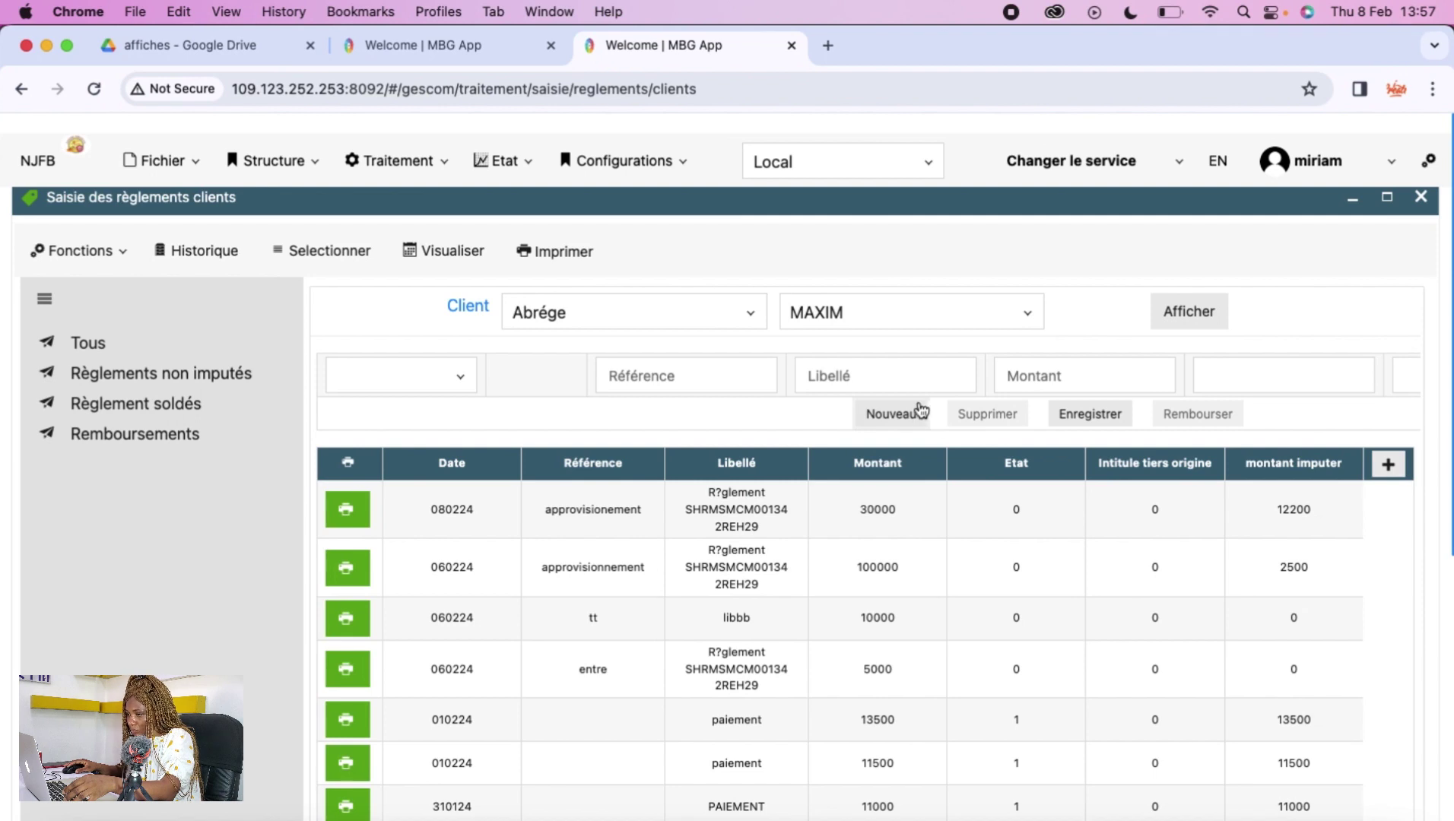
click(453, 385)
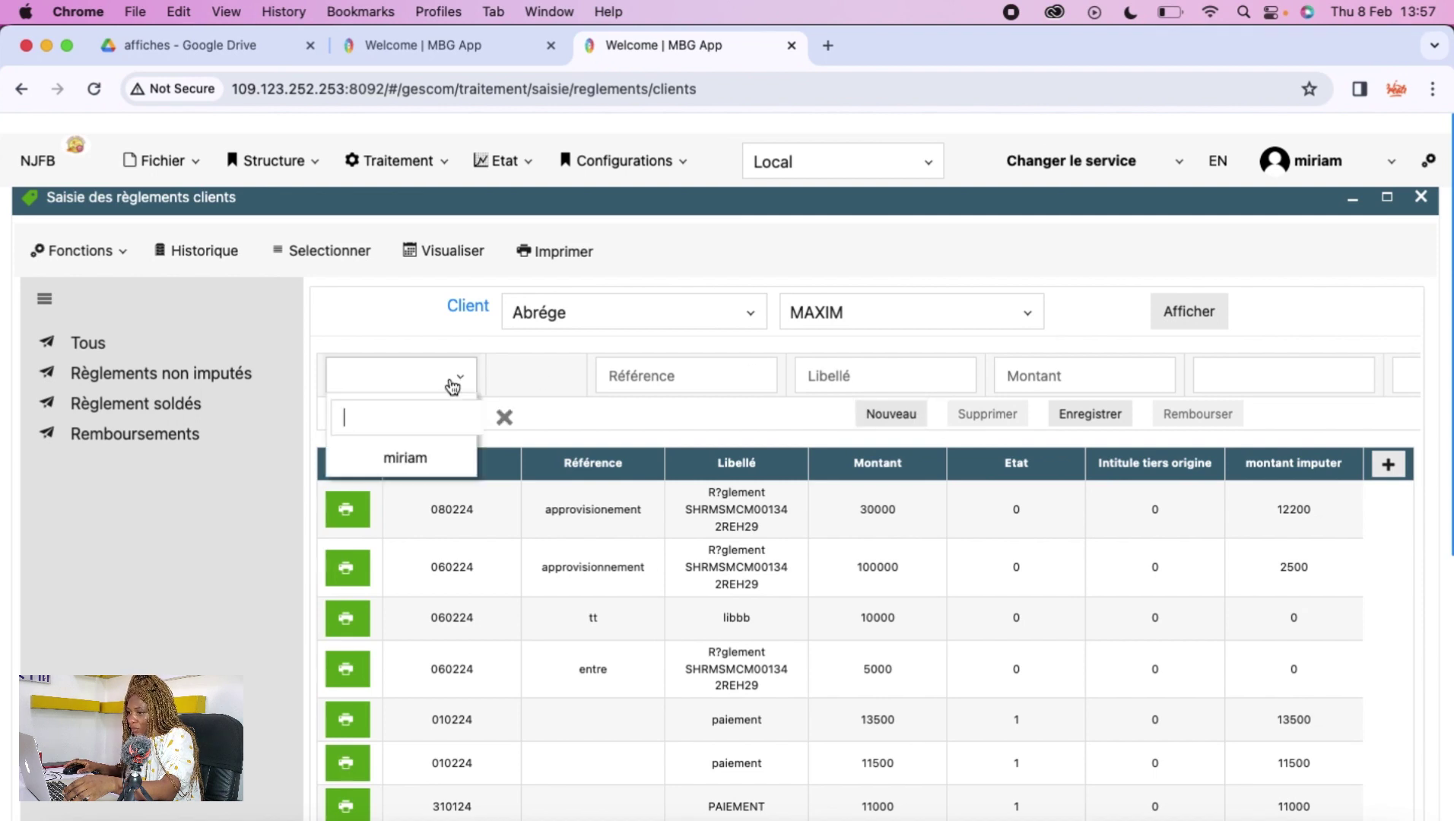
click(425, 459)
click(672, 378)
click(807, 389)
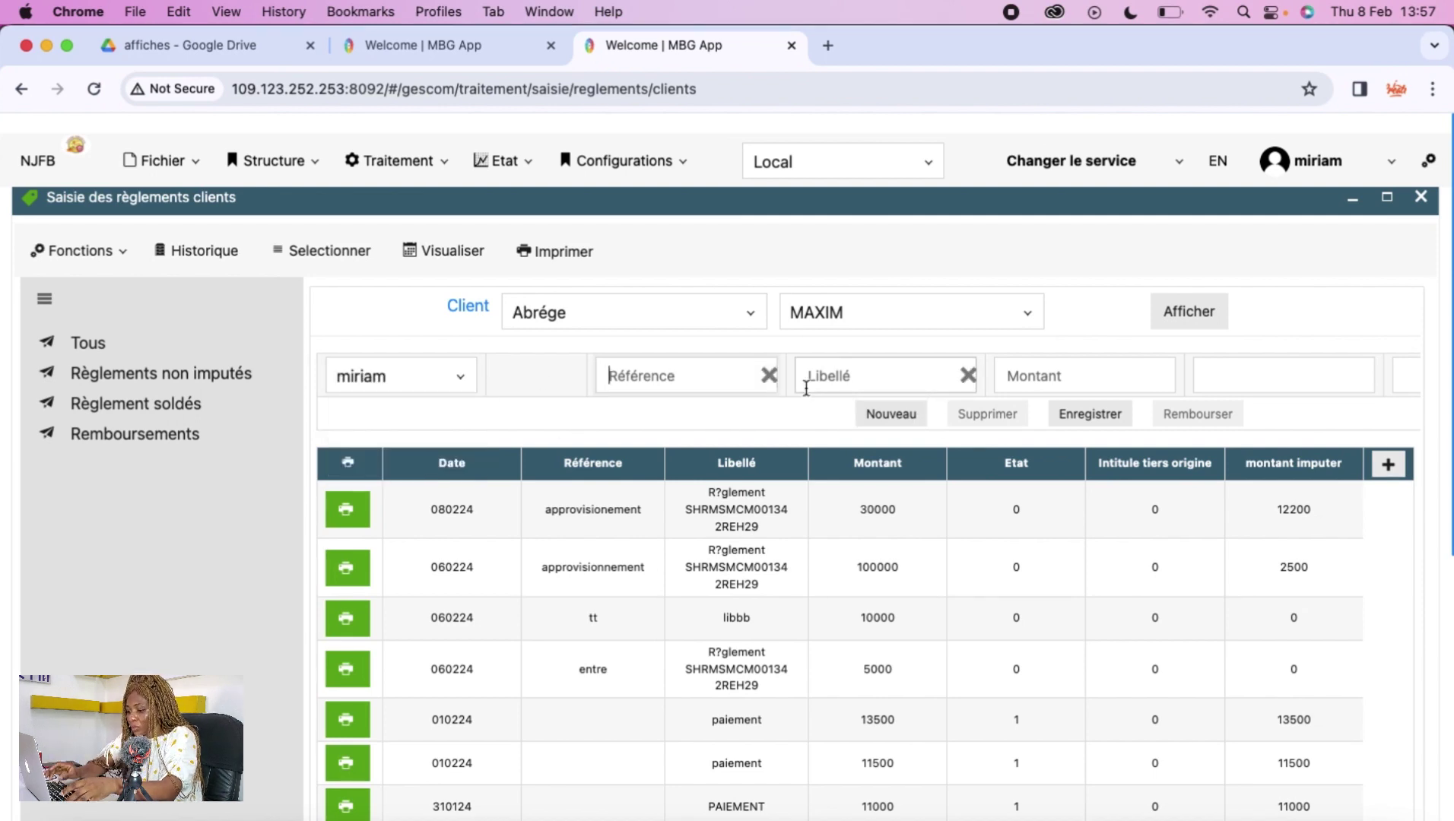
key(shift+Tab)
text(100)
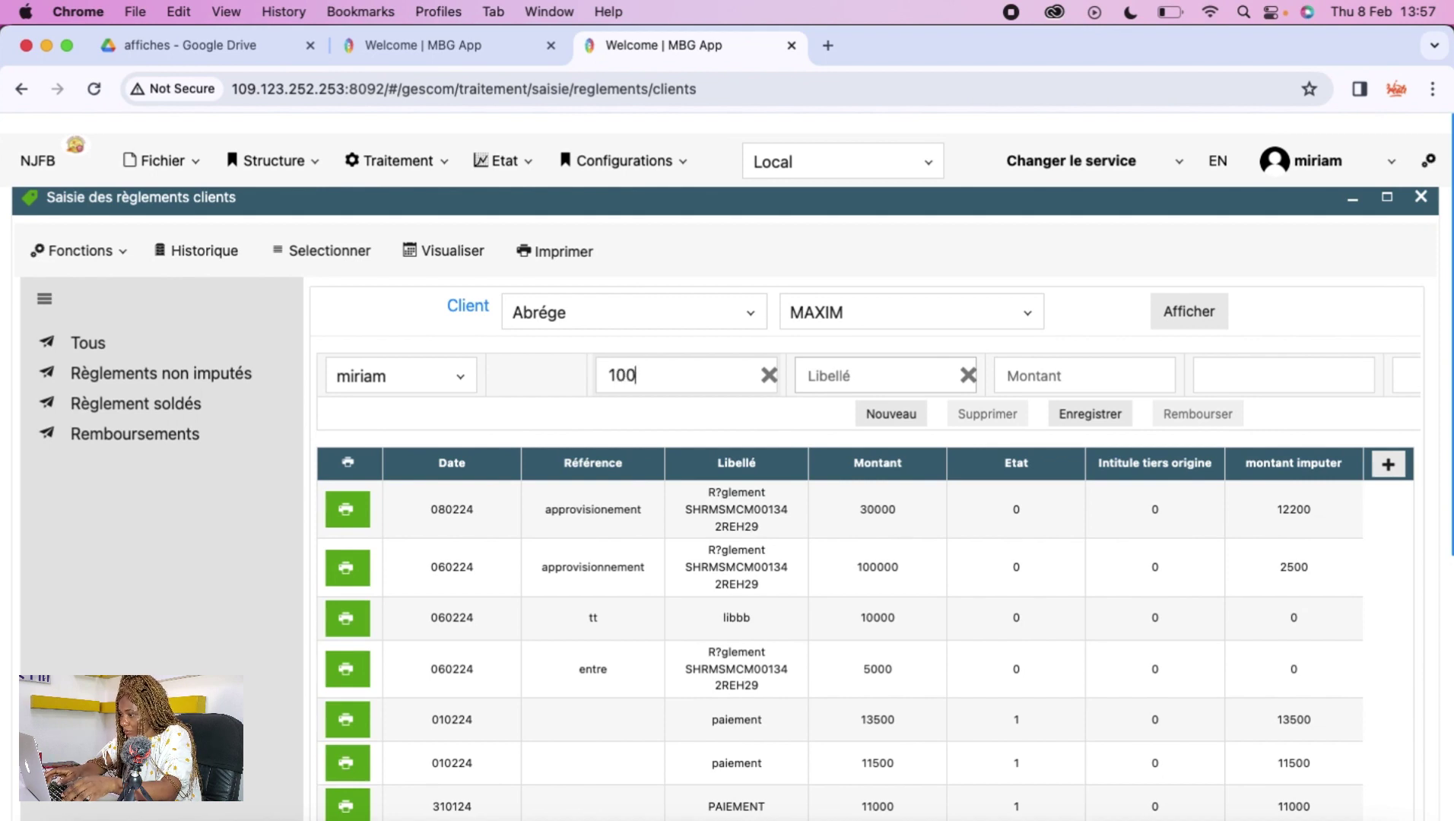
text(000)
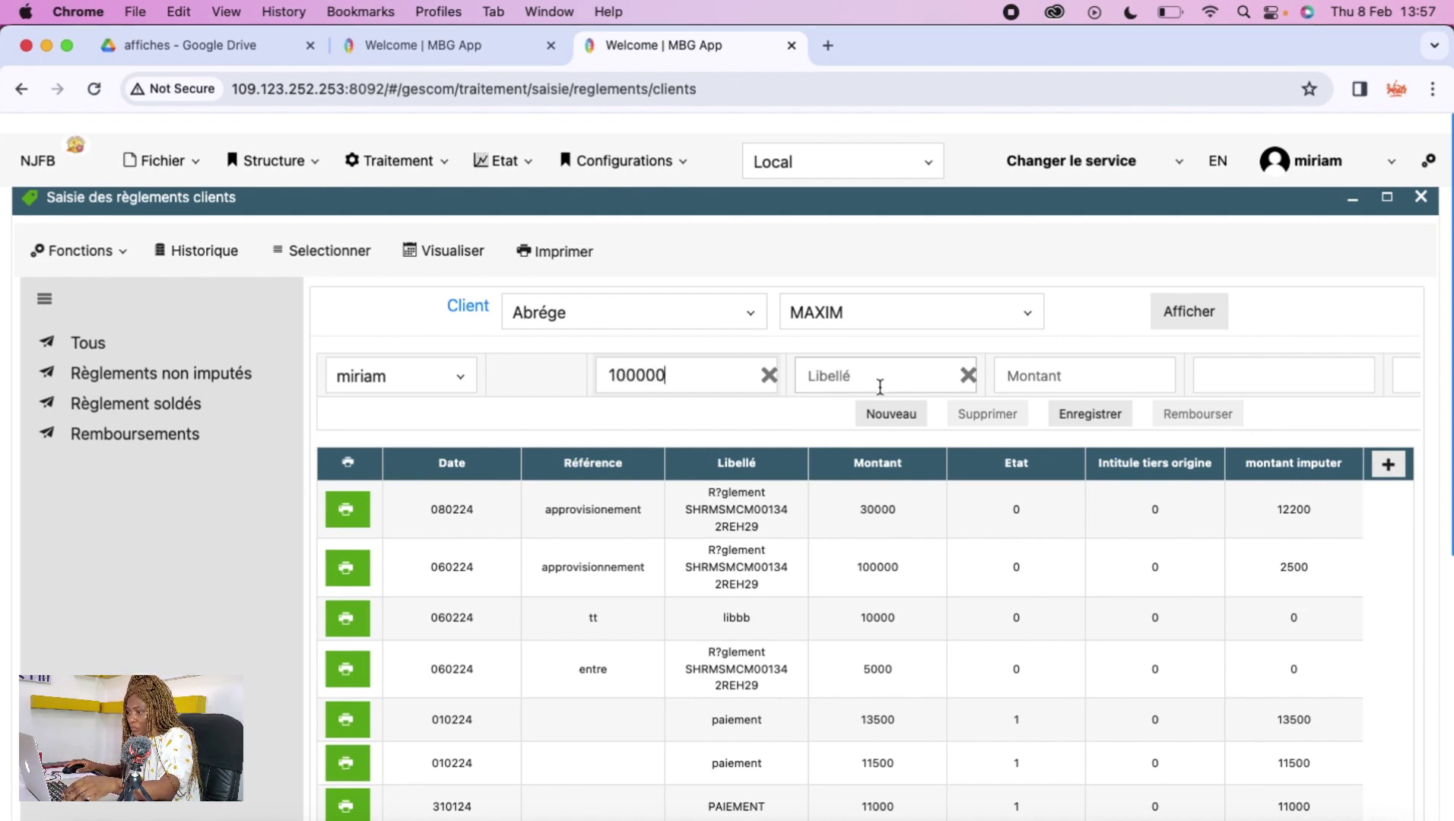
drag(645, 385, 689, 386)
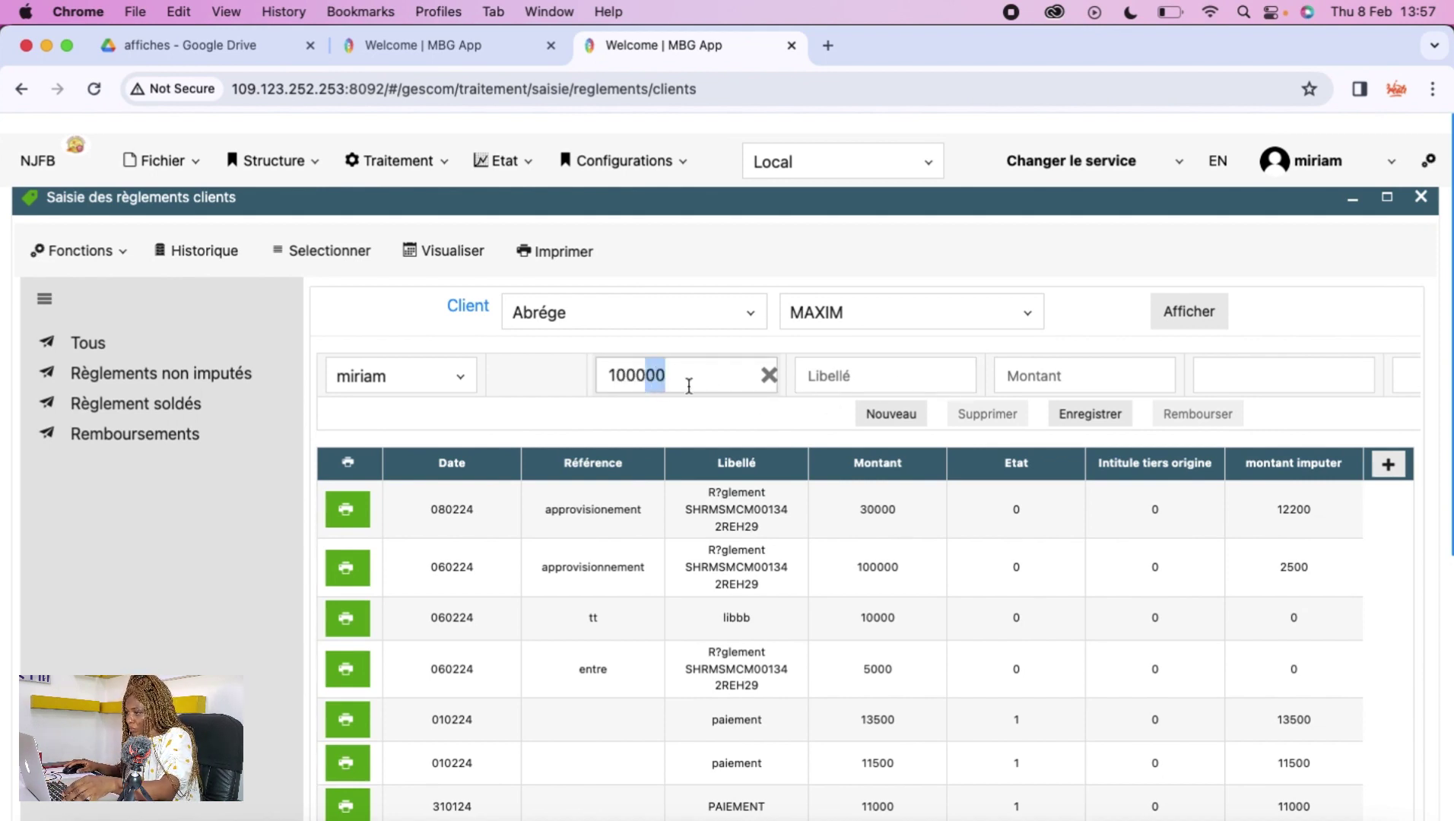
click(769, 376)
Set the amount (Montant) of the new client payment to 100000
click(1023, 375)
text(10)
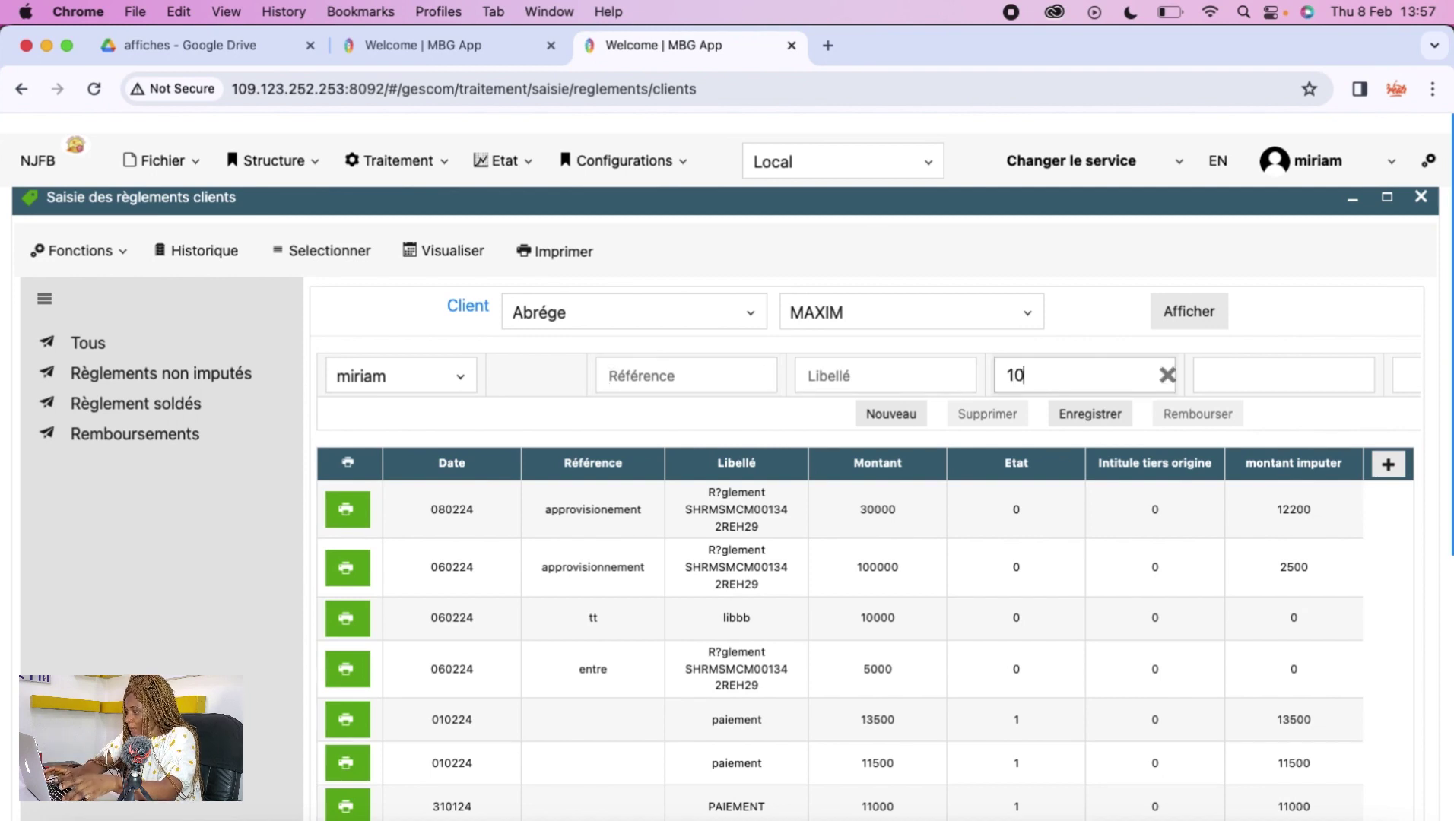
text(000)
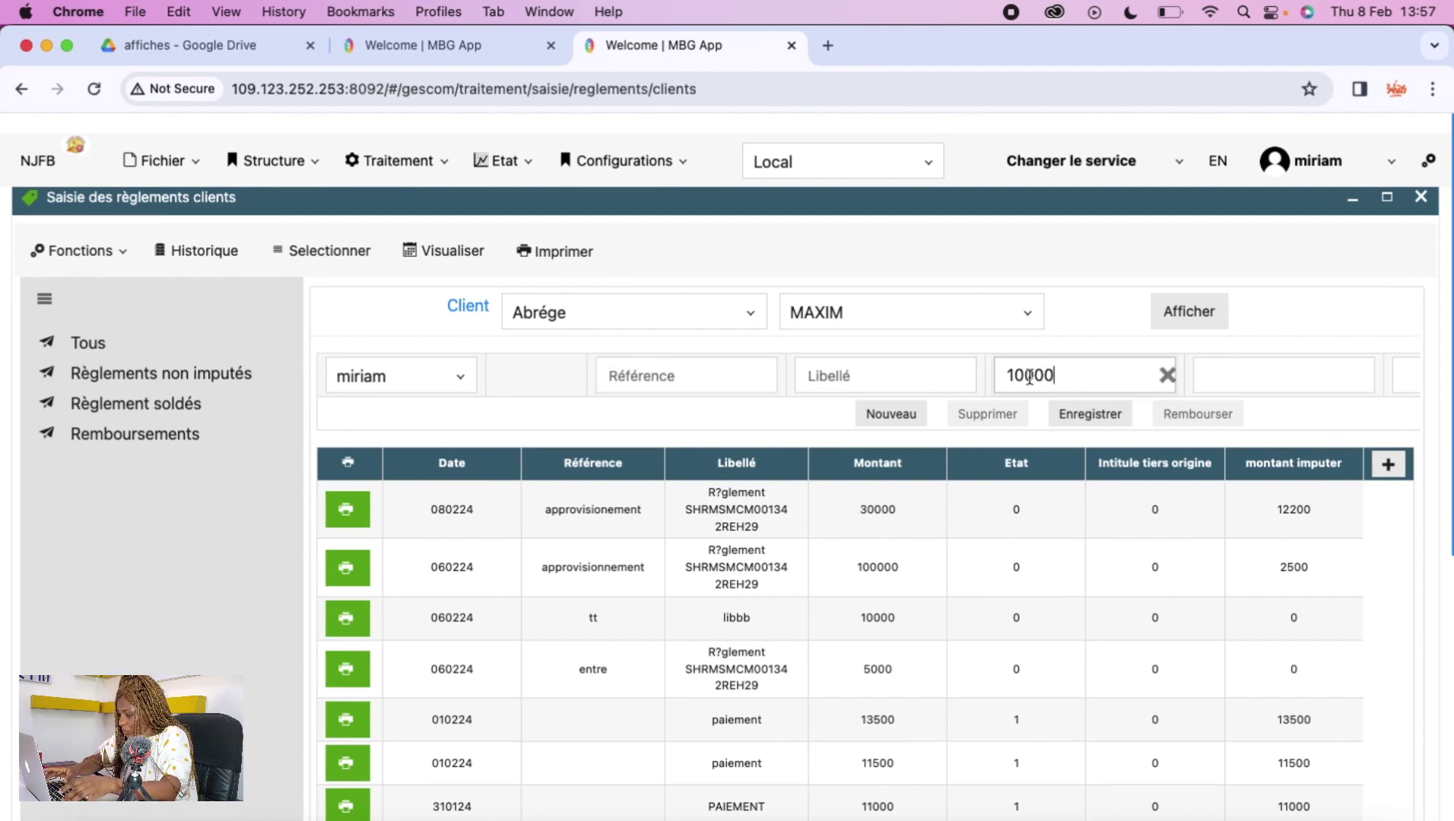
text(0)
Set the payment's reference to "approvisionnement" and save the payment
click(637, 376)
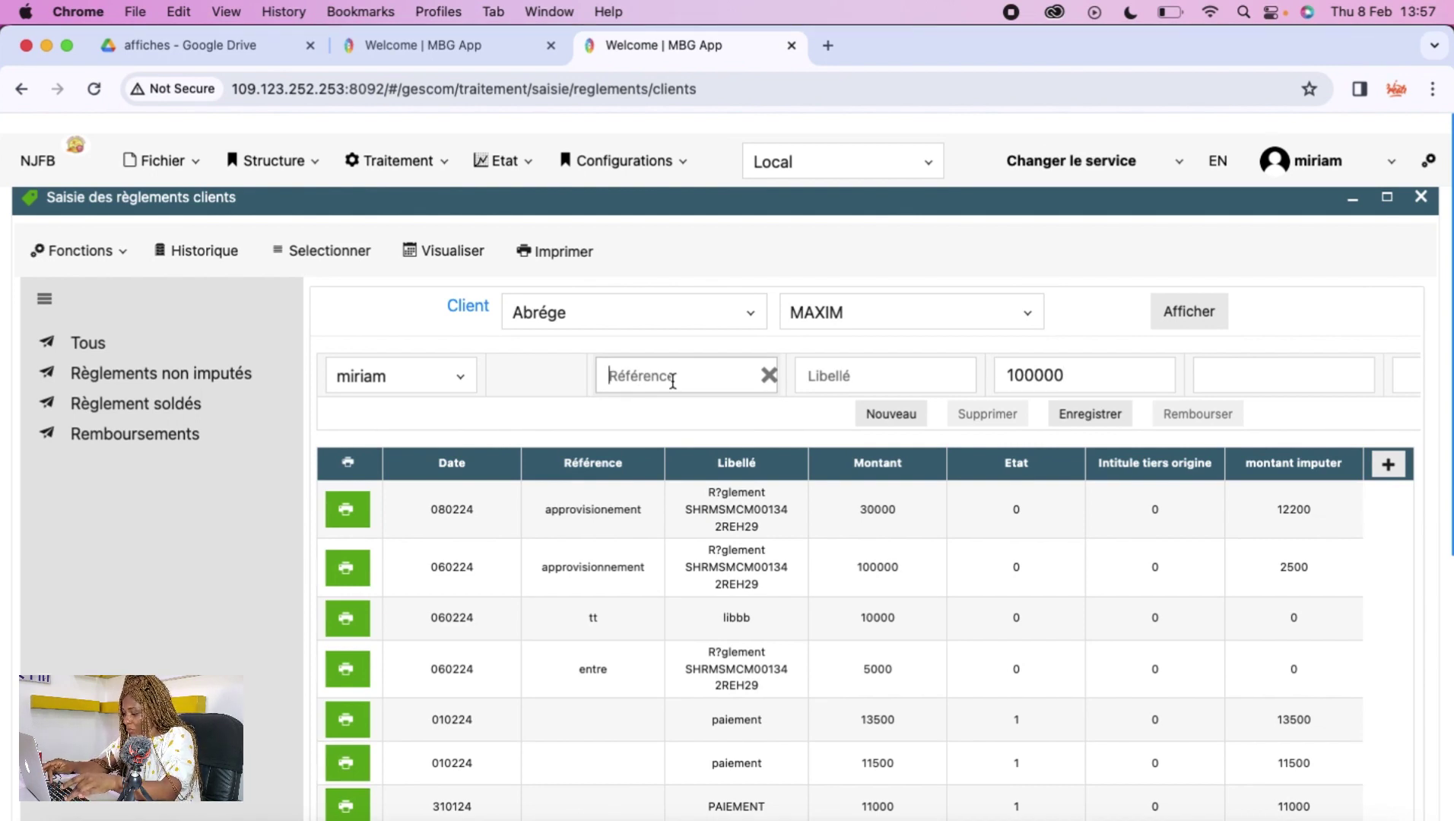
text(approv)
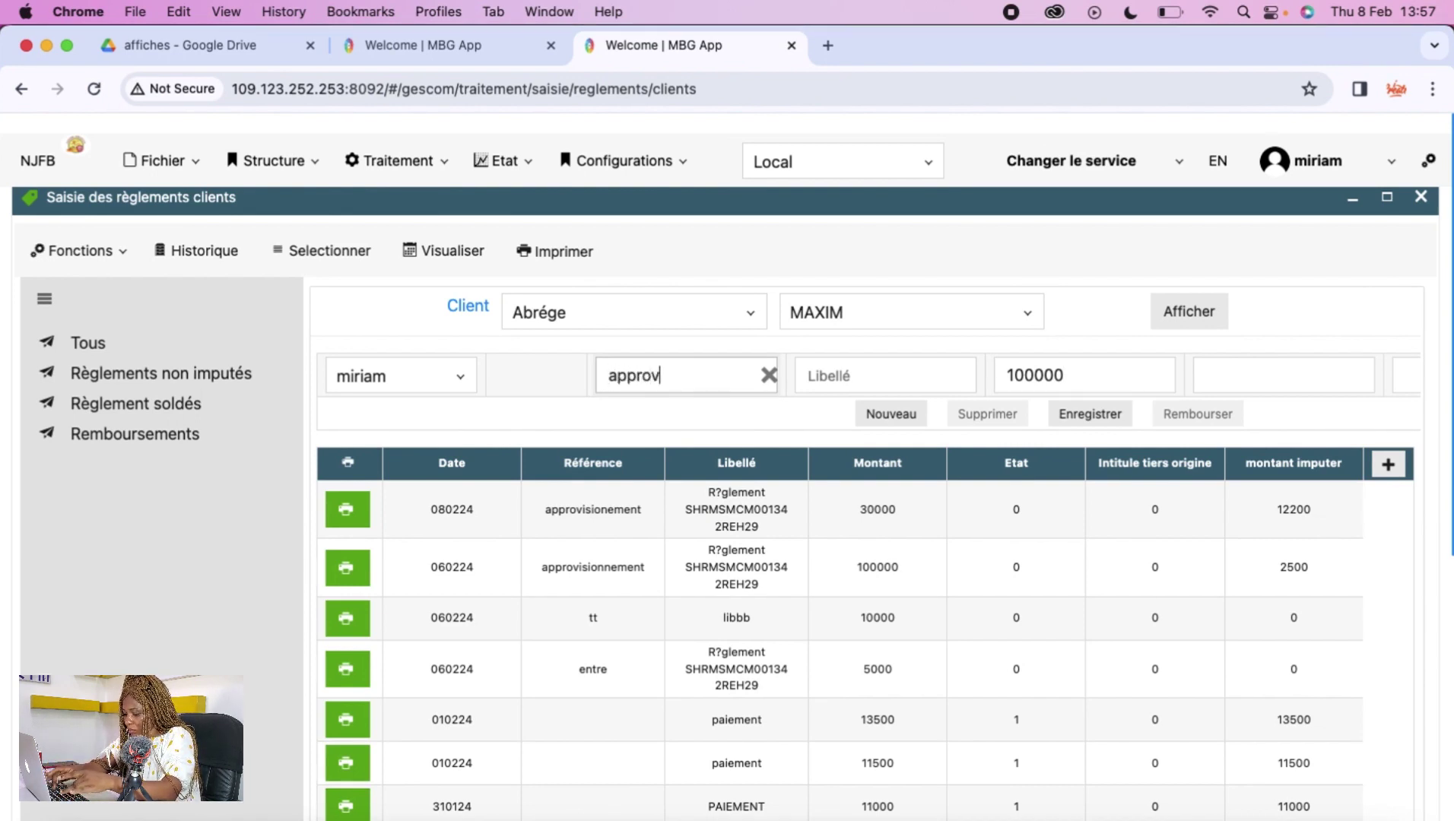
text(isionneme)
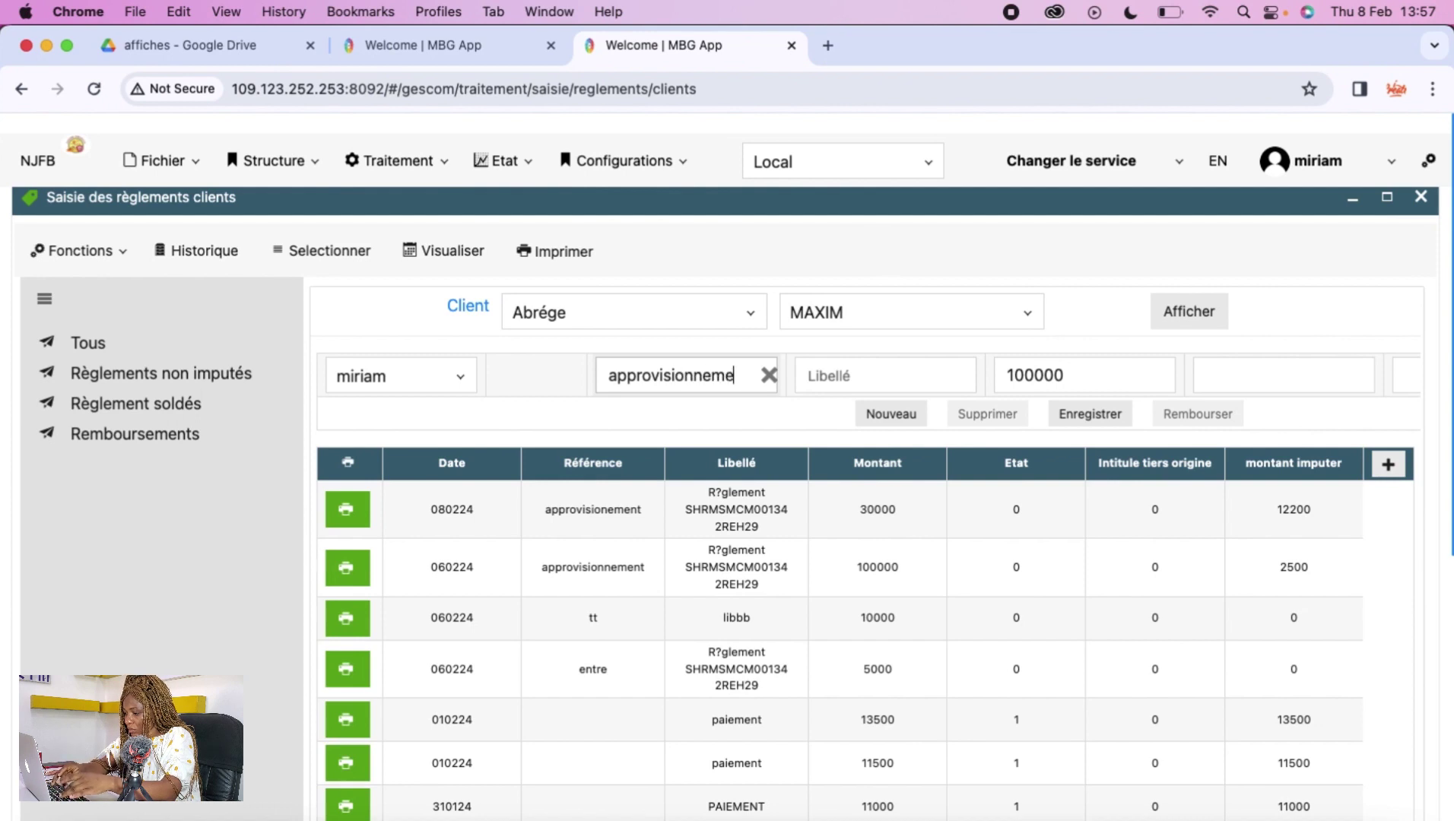
text(nt)
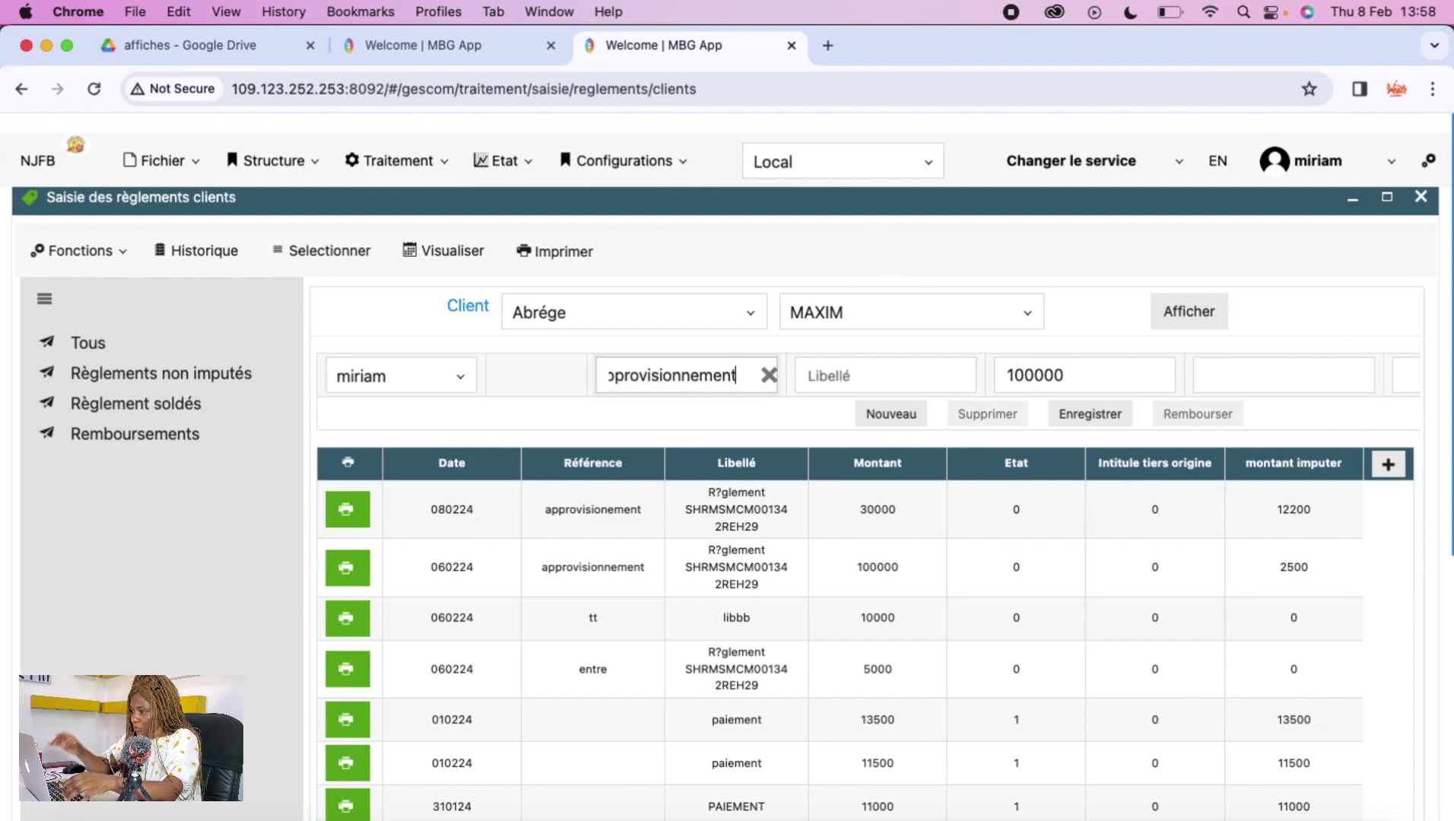
click(1092, 420)
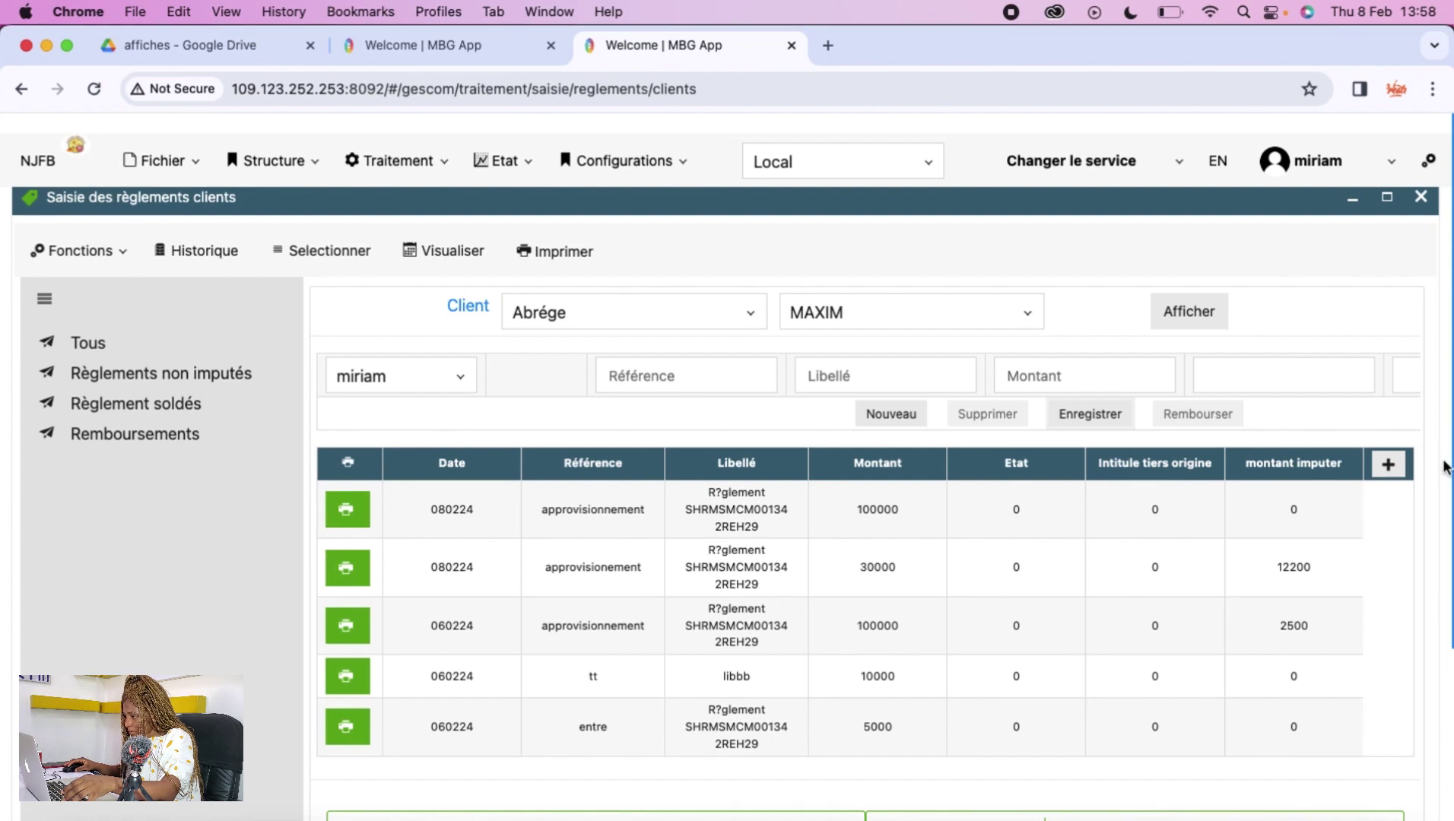
Return to the home page and create a new sales document of type Facture
scroll(1414, 711, down, 2)
scroll(1415, 707, down, 5)
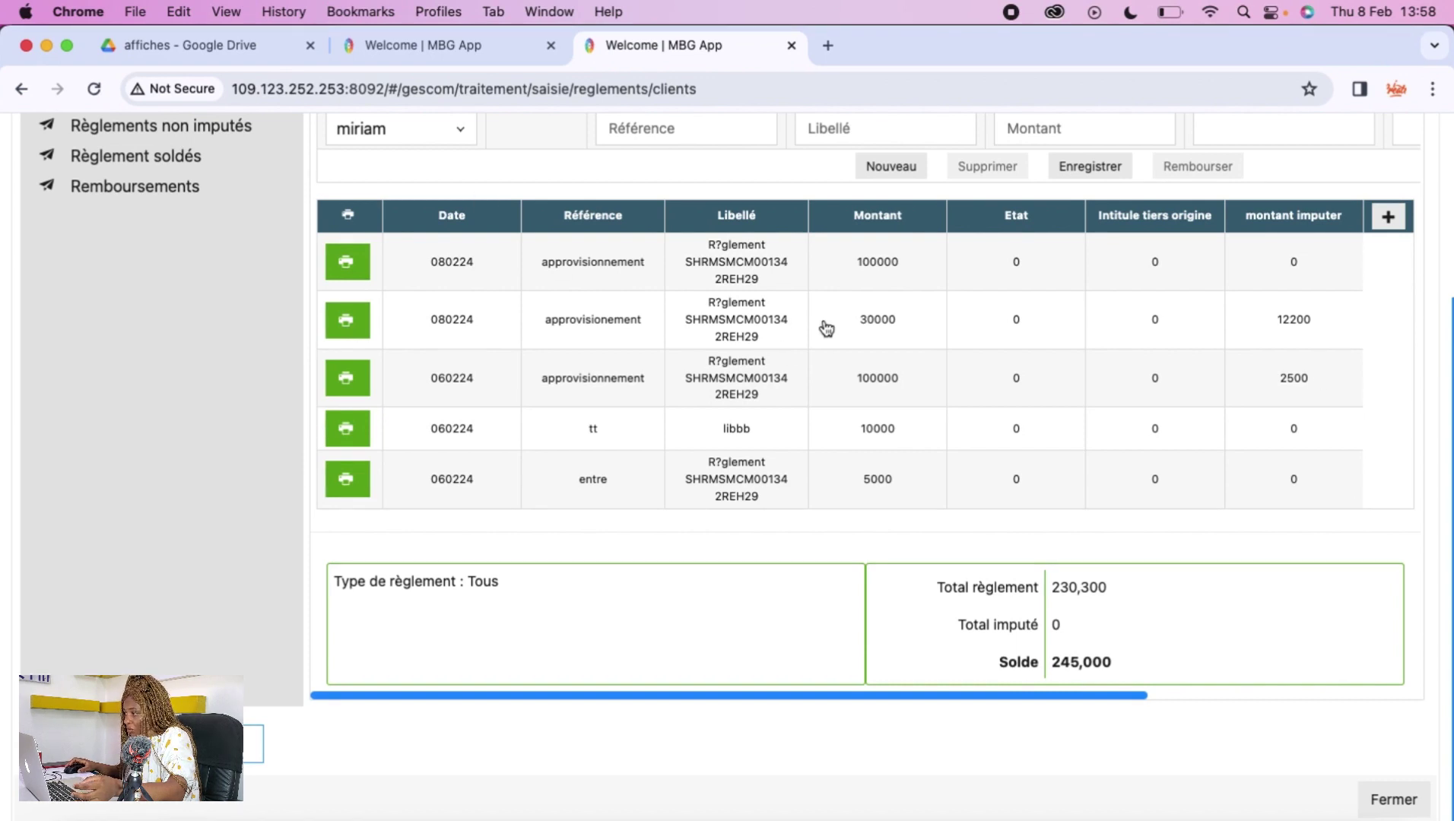
scroll(890, 346, up, 1)
scroll(890, 347, up, 5)
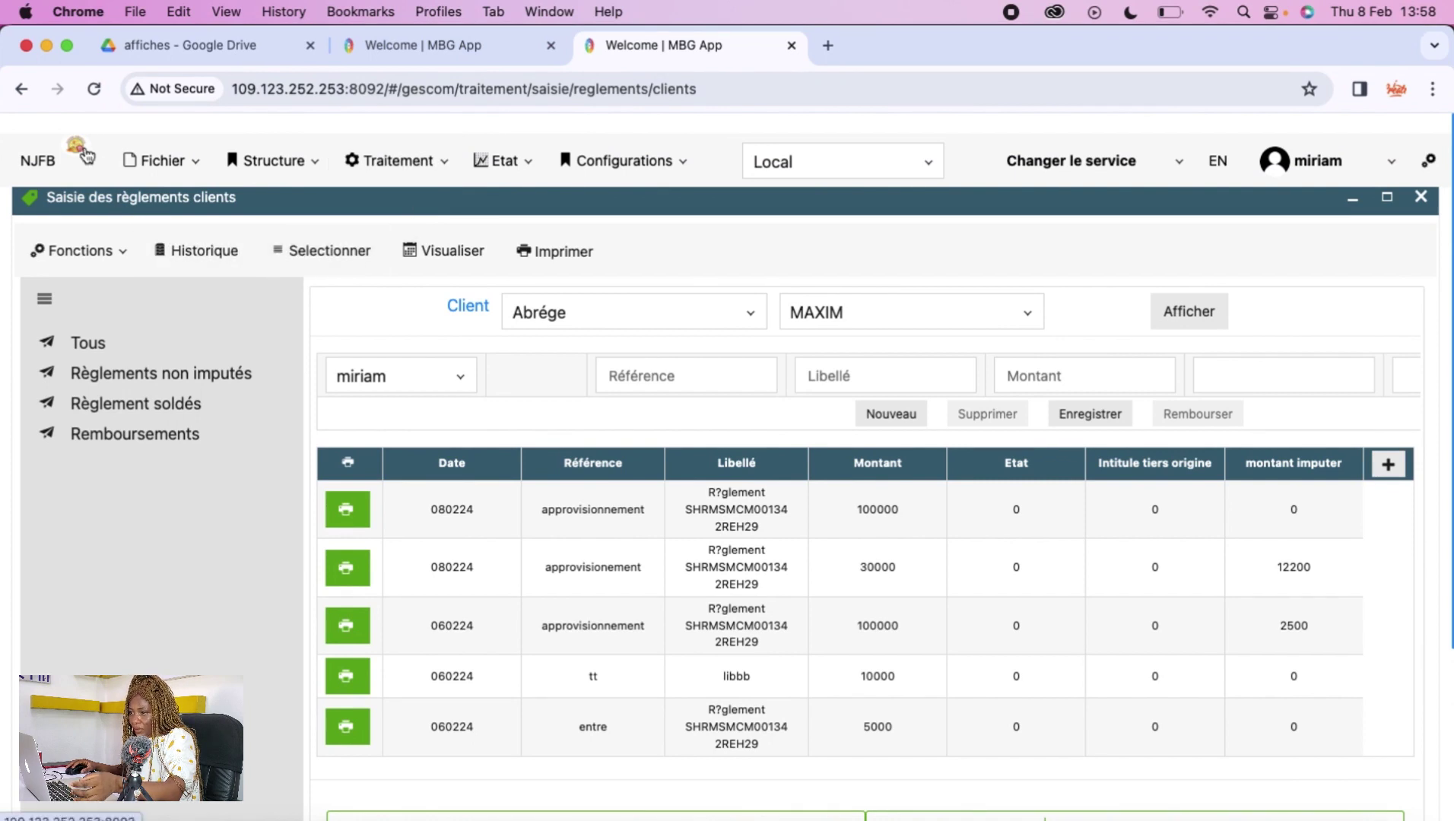
click(99, 166)
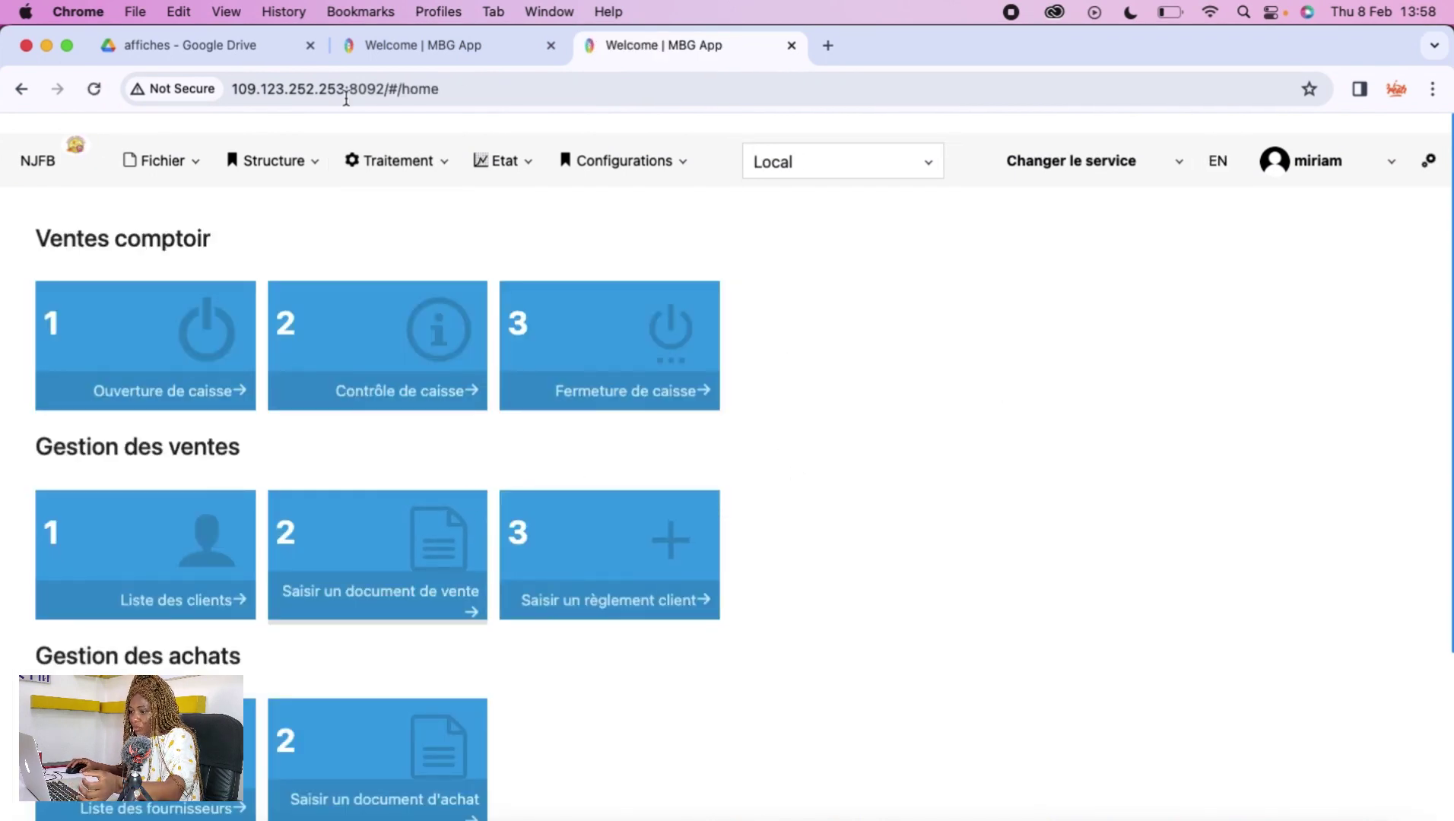
click(374, 551)
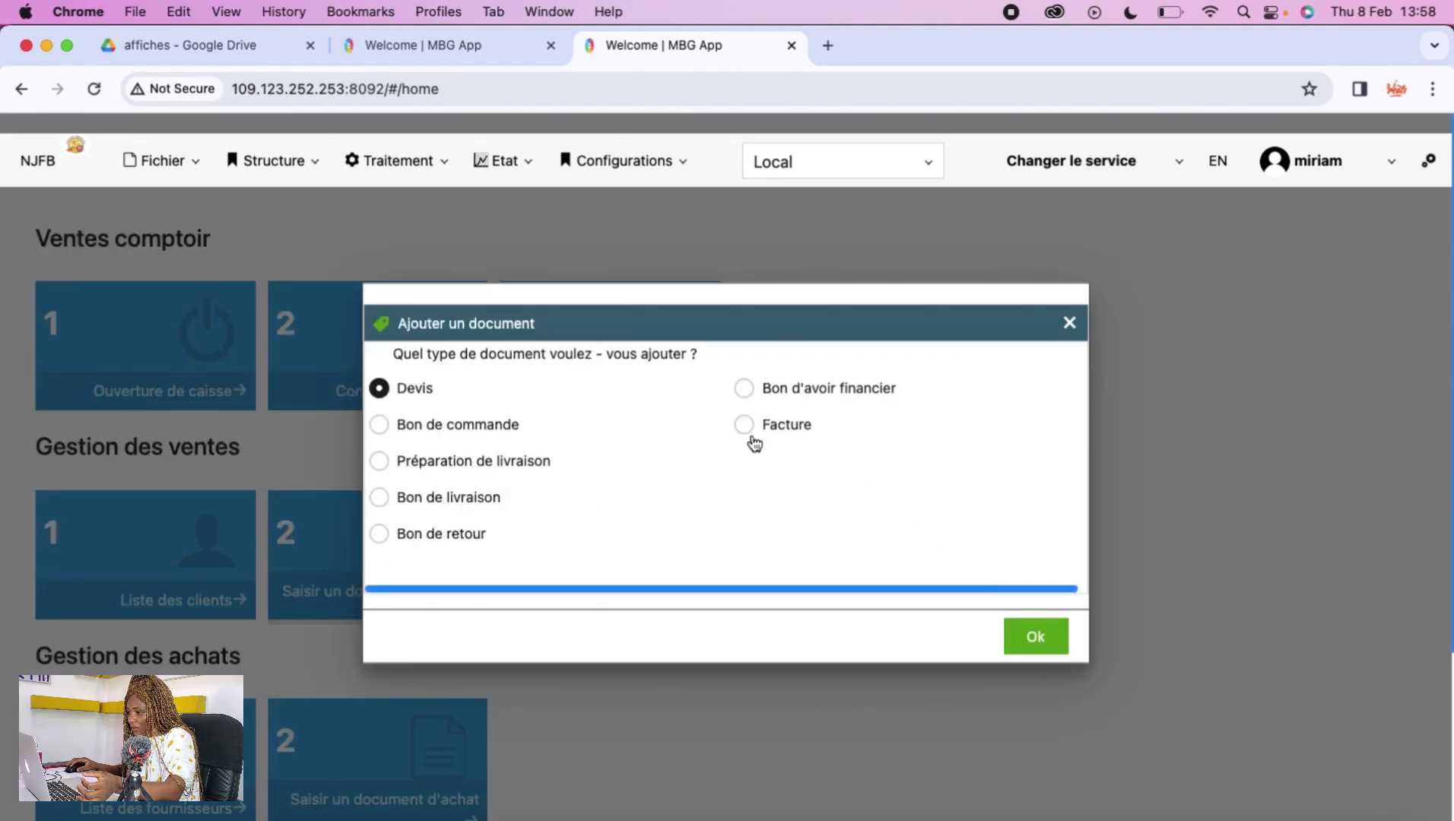
click(744, 425)
click(1035, 645)
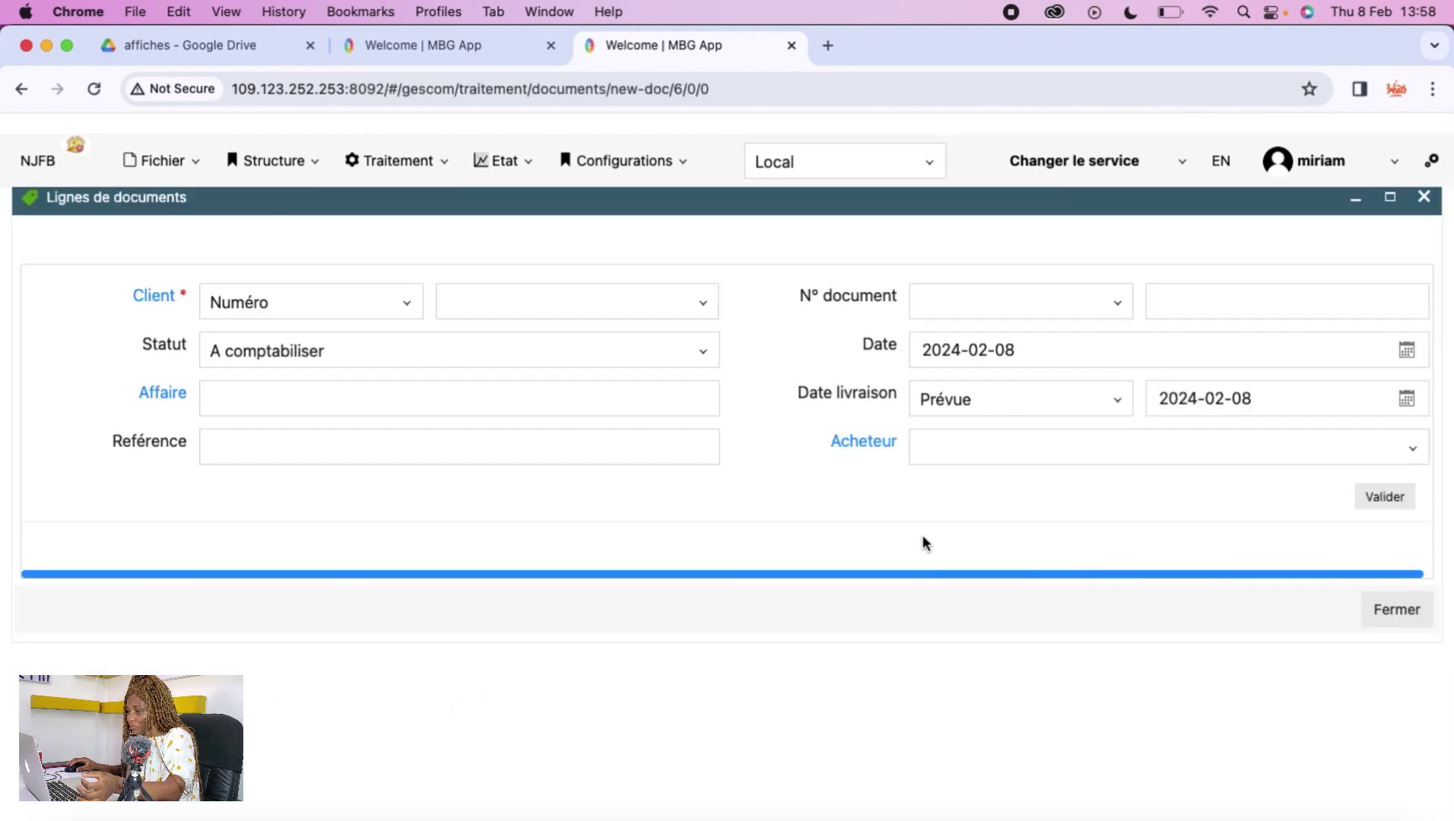
Assign the invoice to the client found by Abrégé with "ma" and validate the document header
click(401, 308)
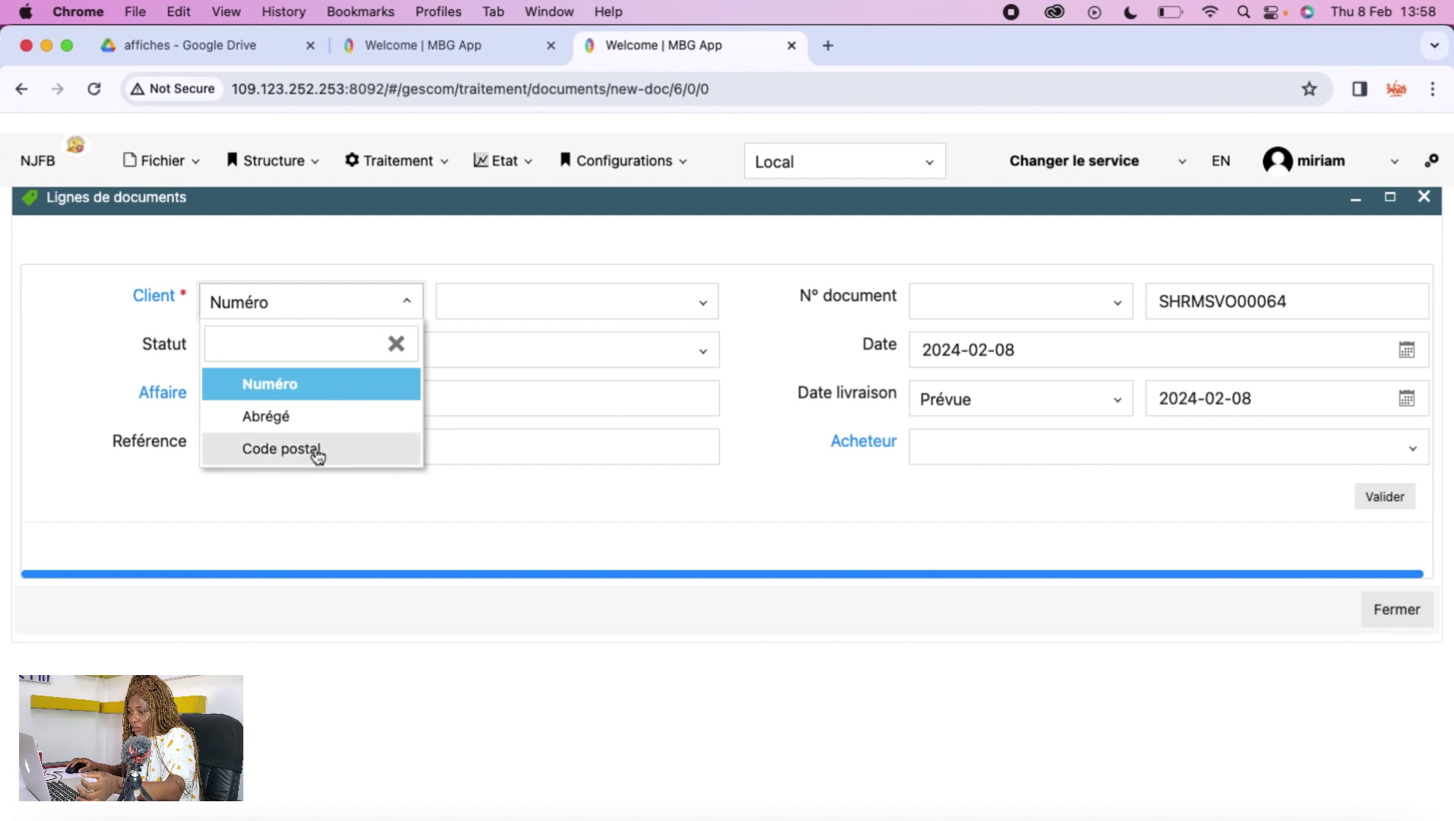
click(313, 426)
click(554, 316)
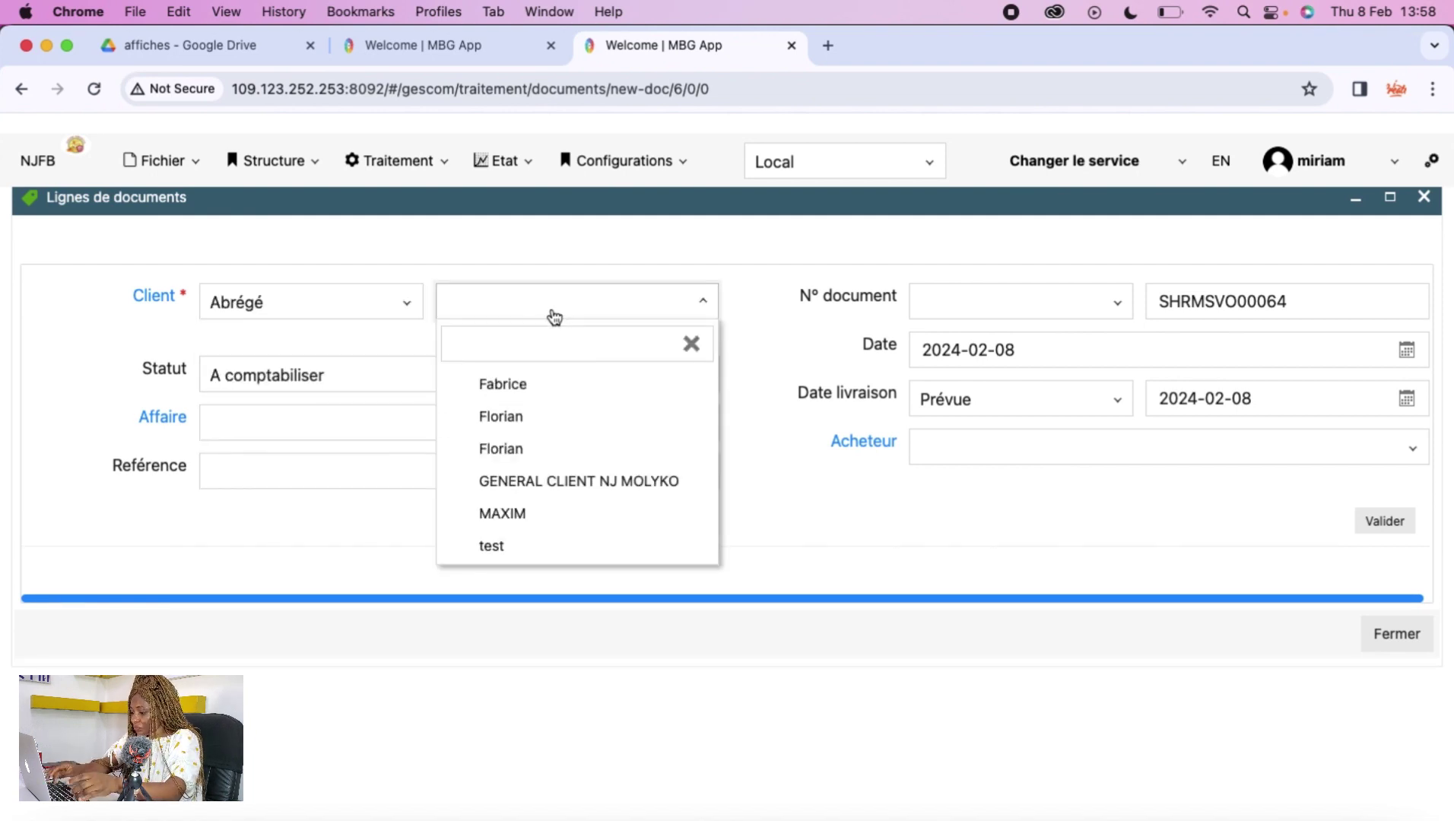
text(ma)
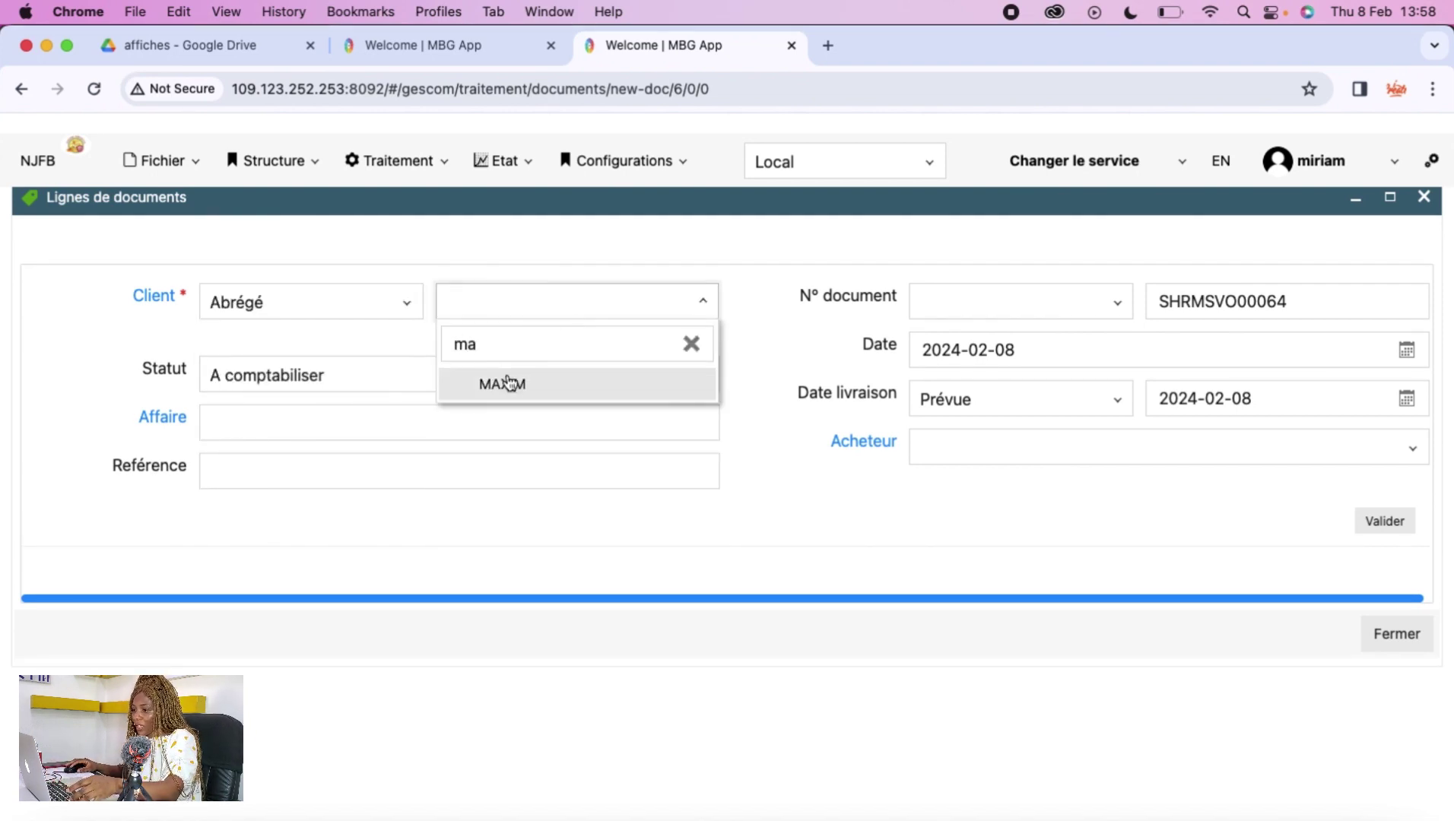
click(508, 382)
click(1395, 508)
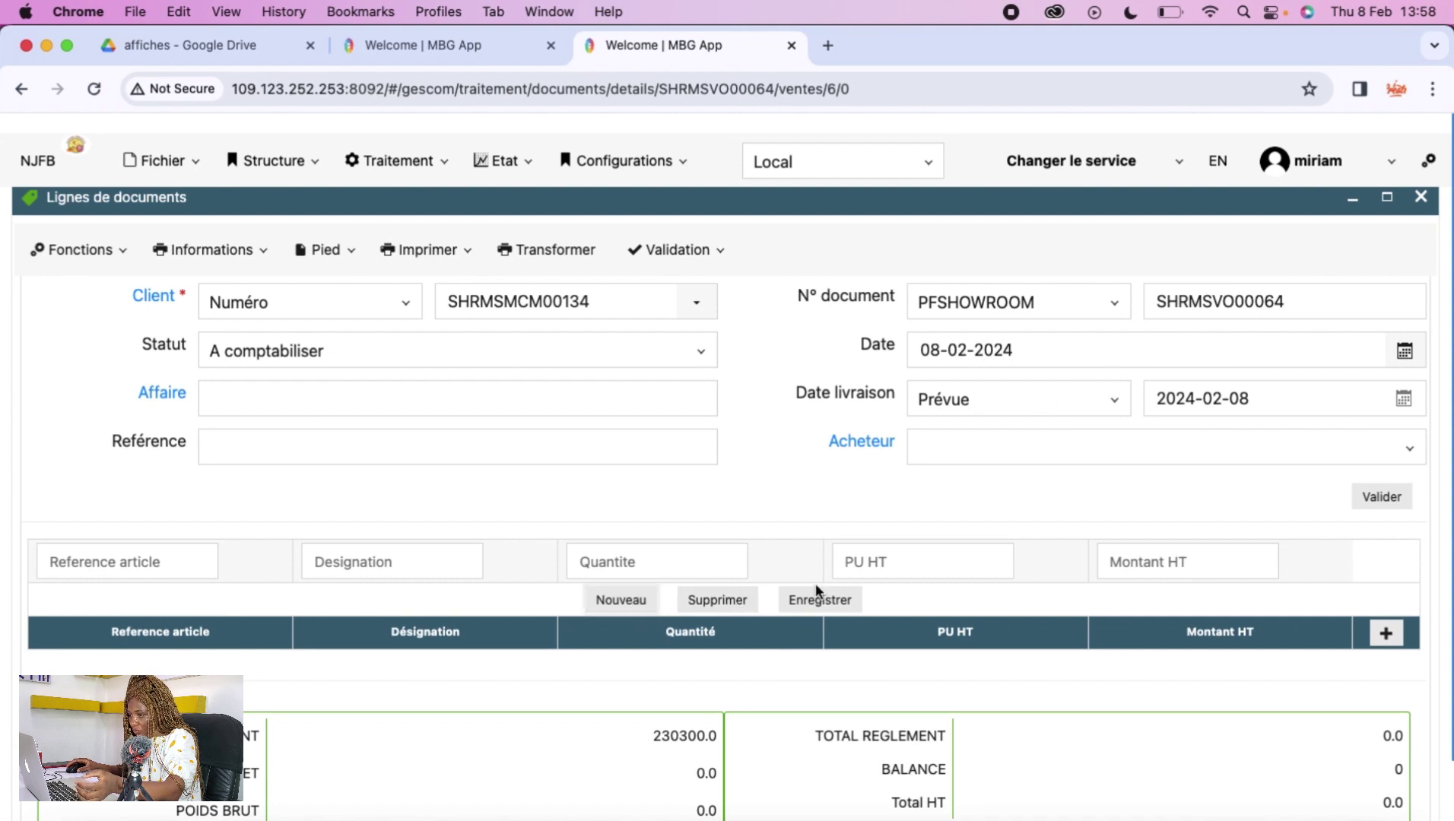
Look up the article by the designation "bloc" and load Bloc Note into the invoice's line entry
click(415, 555)
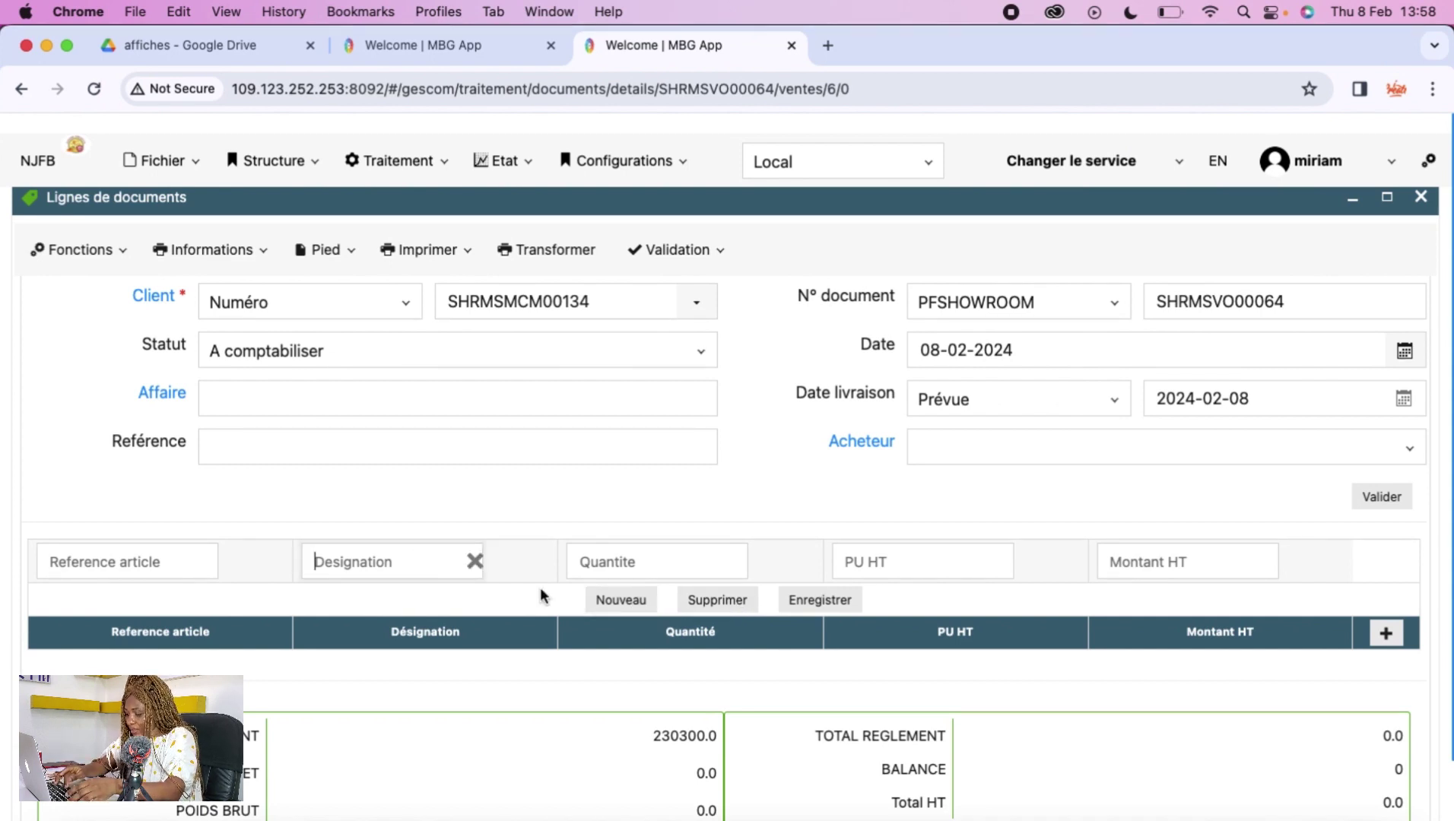
text(bloc)
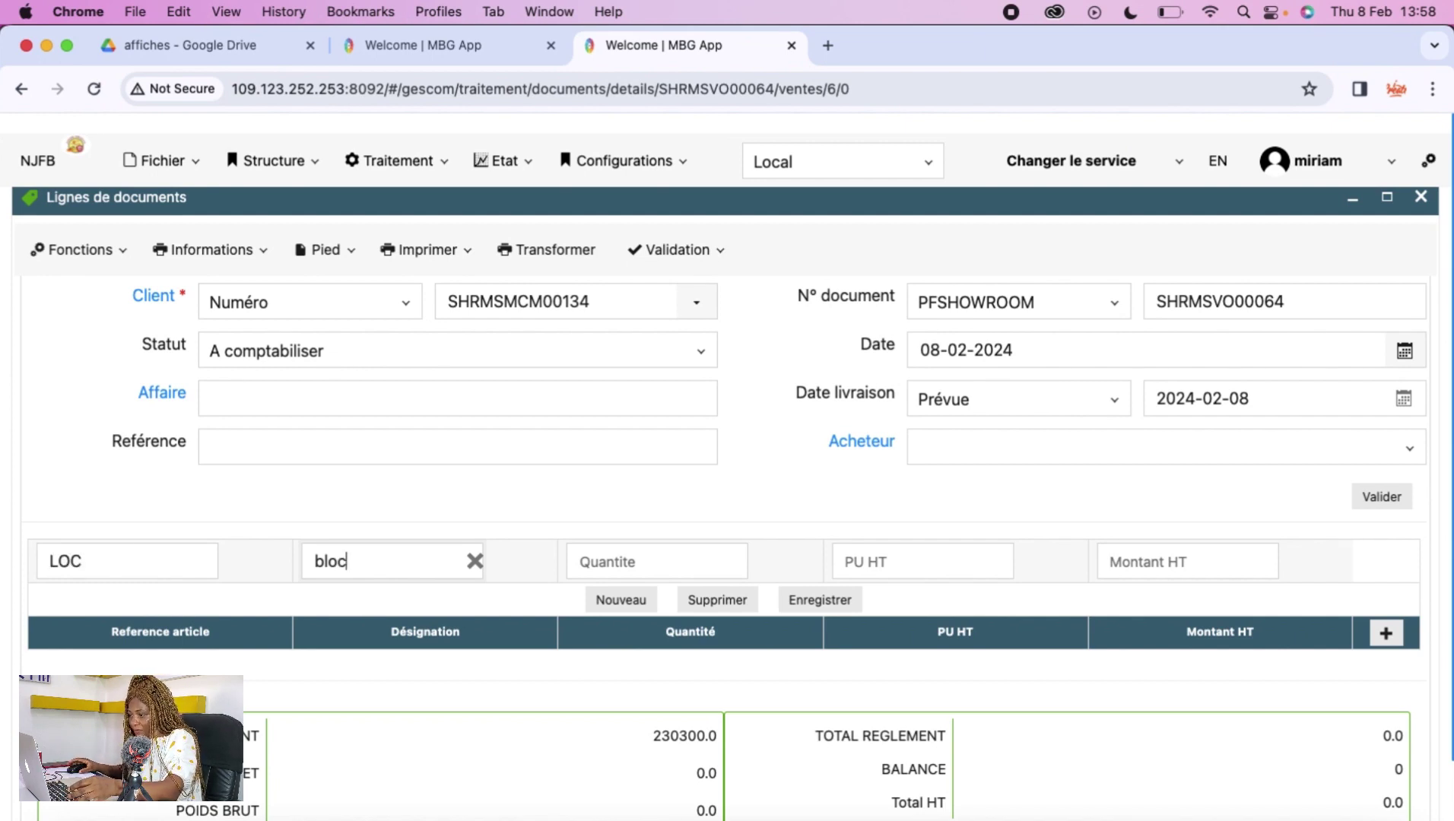
key(Return)
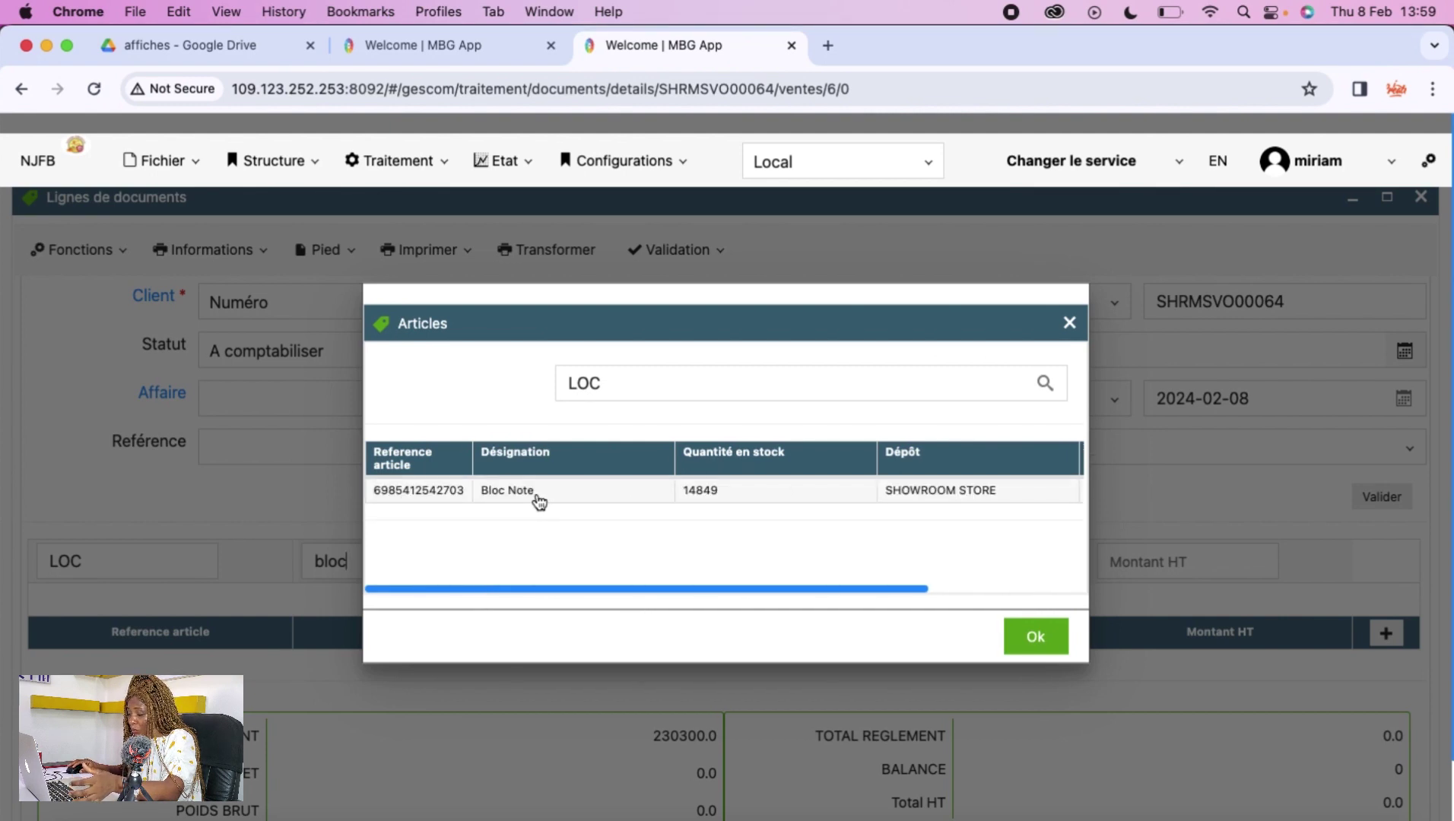
click(629, 502)
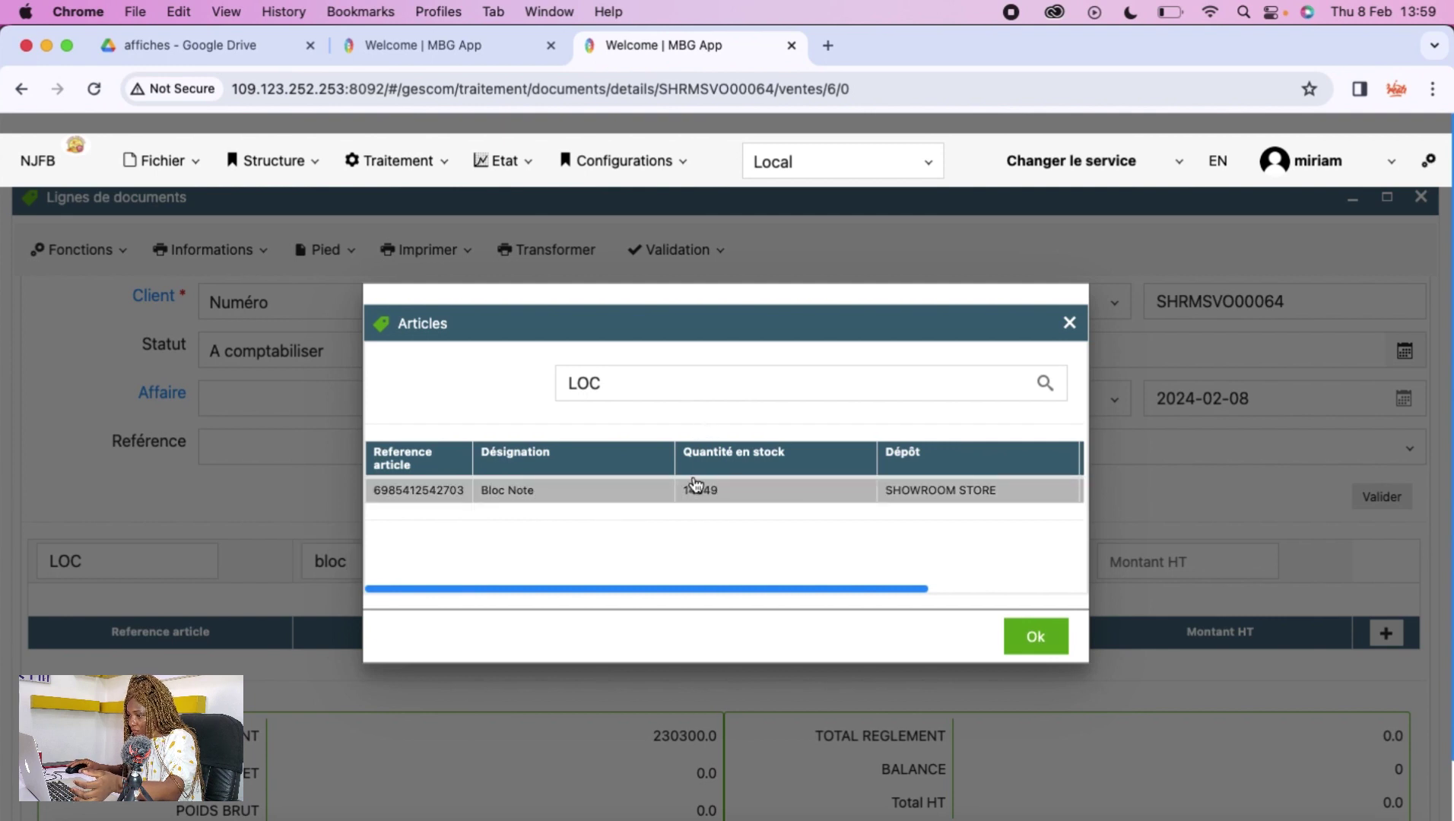
click(1035, 636)
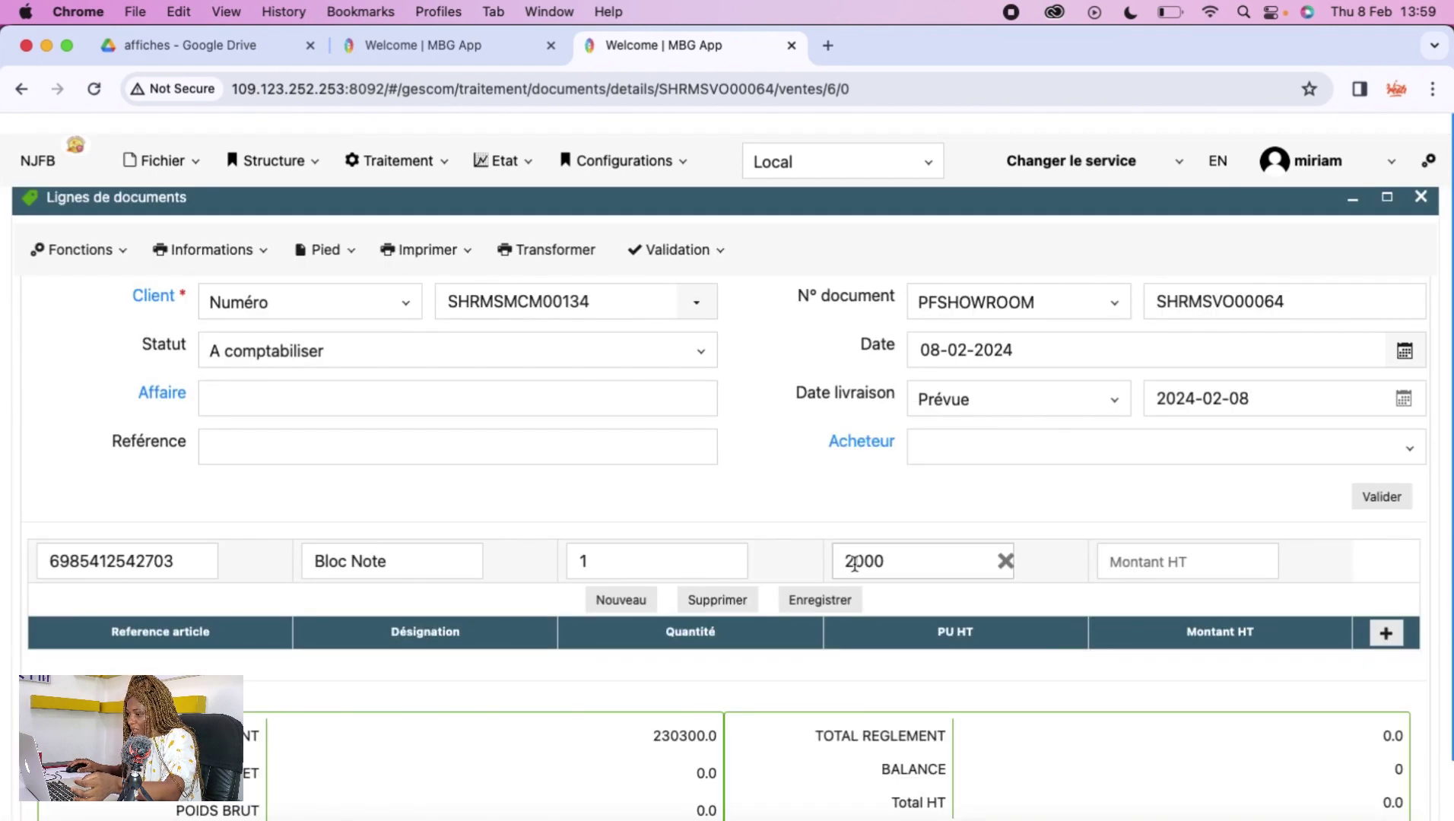
Set the Bloc Note quantity to 10 and save the invoice line
click(665, 568)
key(BackSpace)
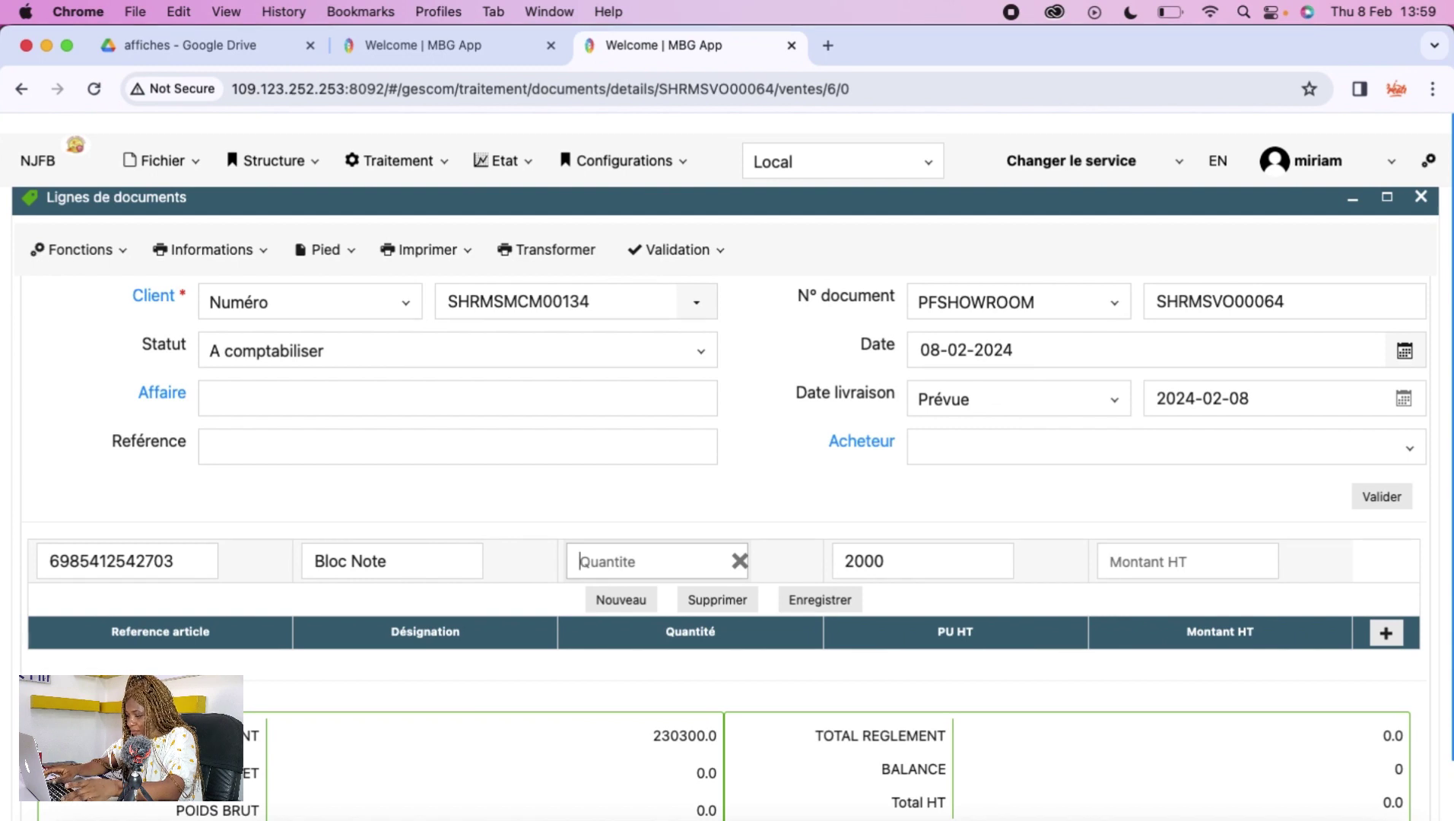
text(10)
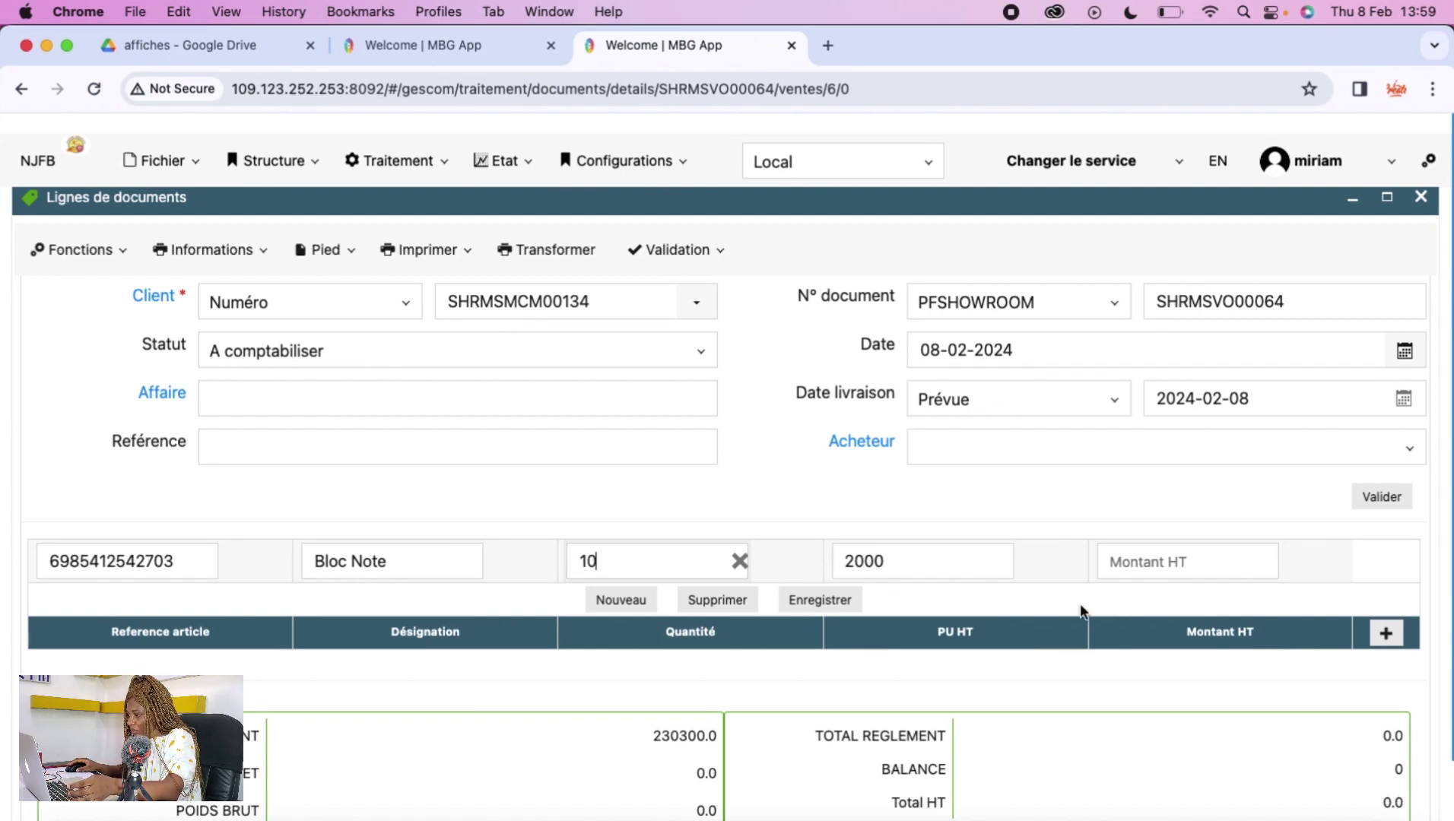
click(802, 604)
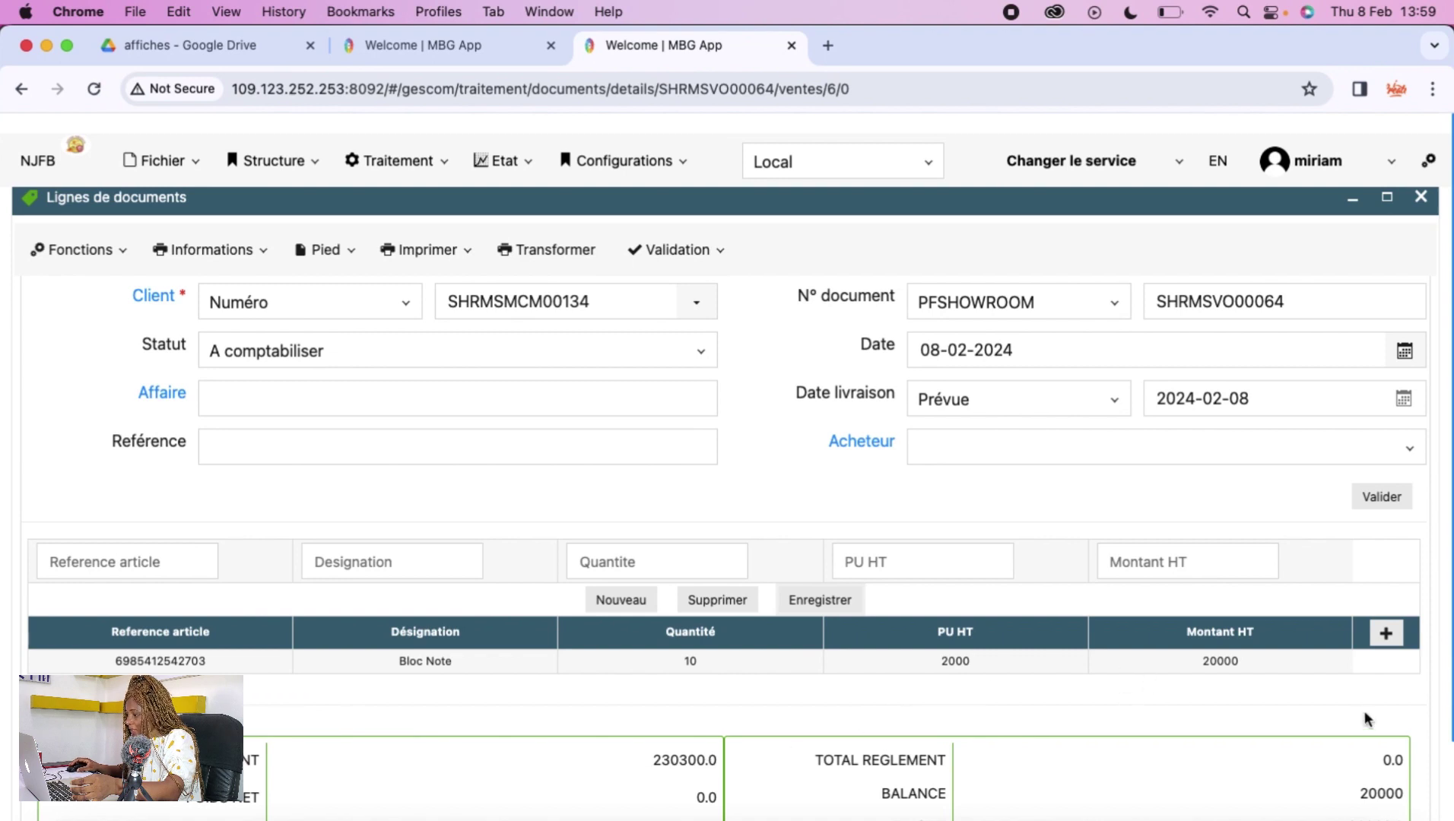
Review the invoice totals and open the invoice's payment schedule (Echéancier)
scroll(1280, 651, down, 3)
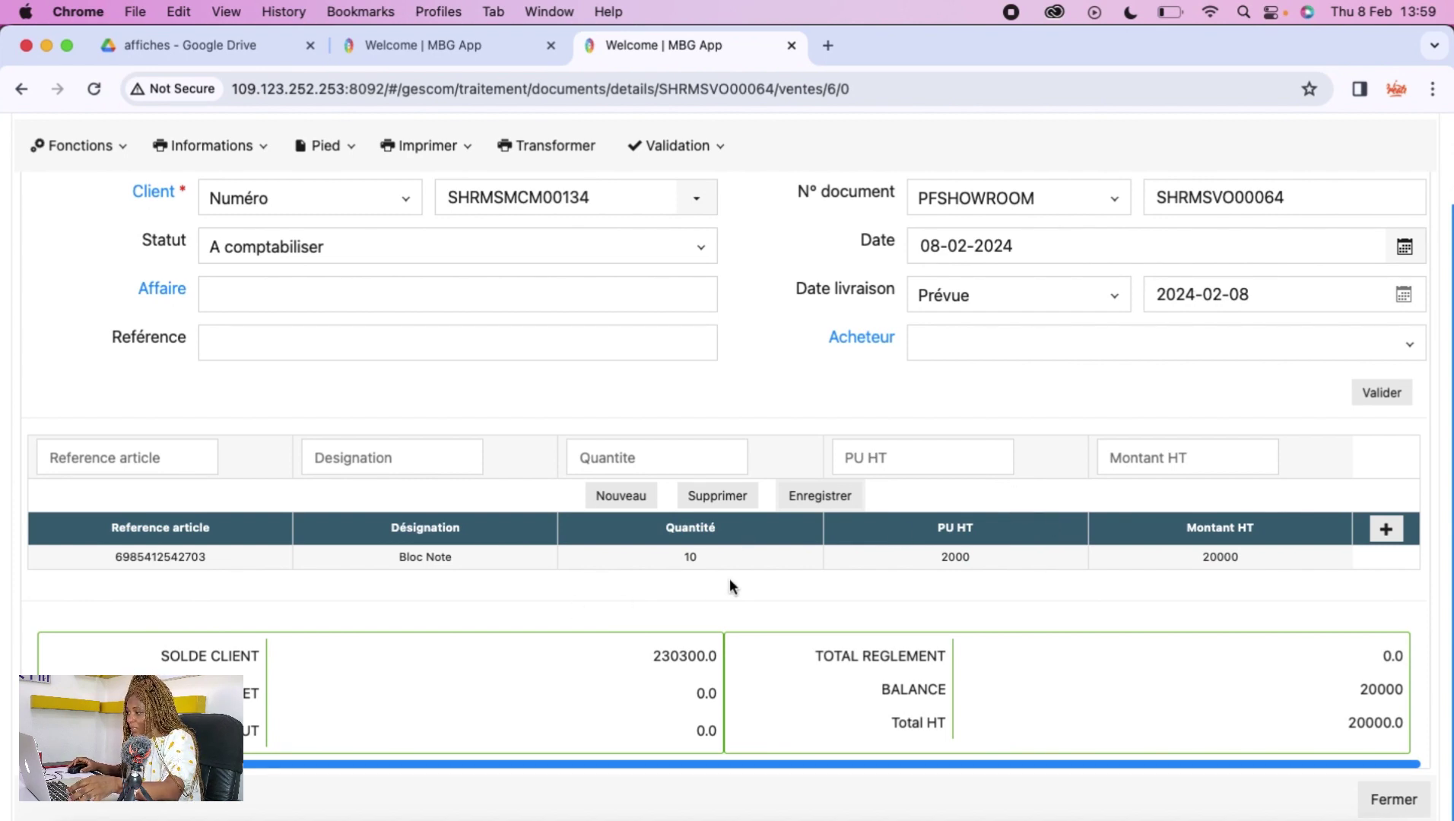
scroll(872, 559, up, 3)
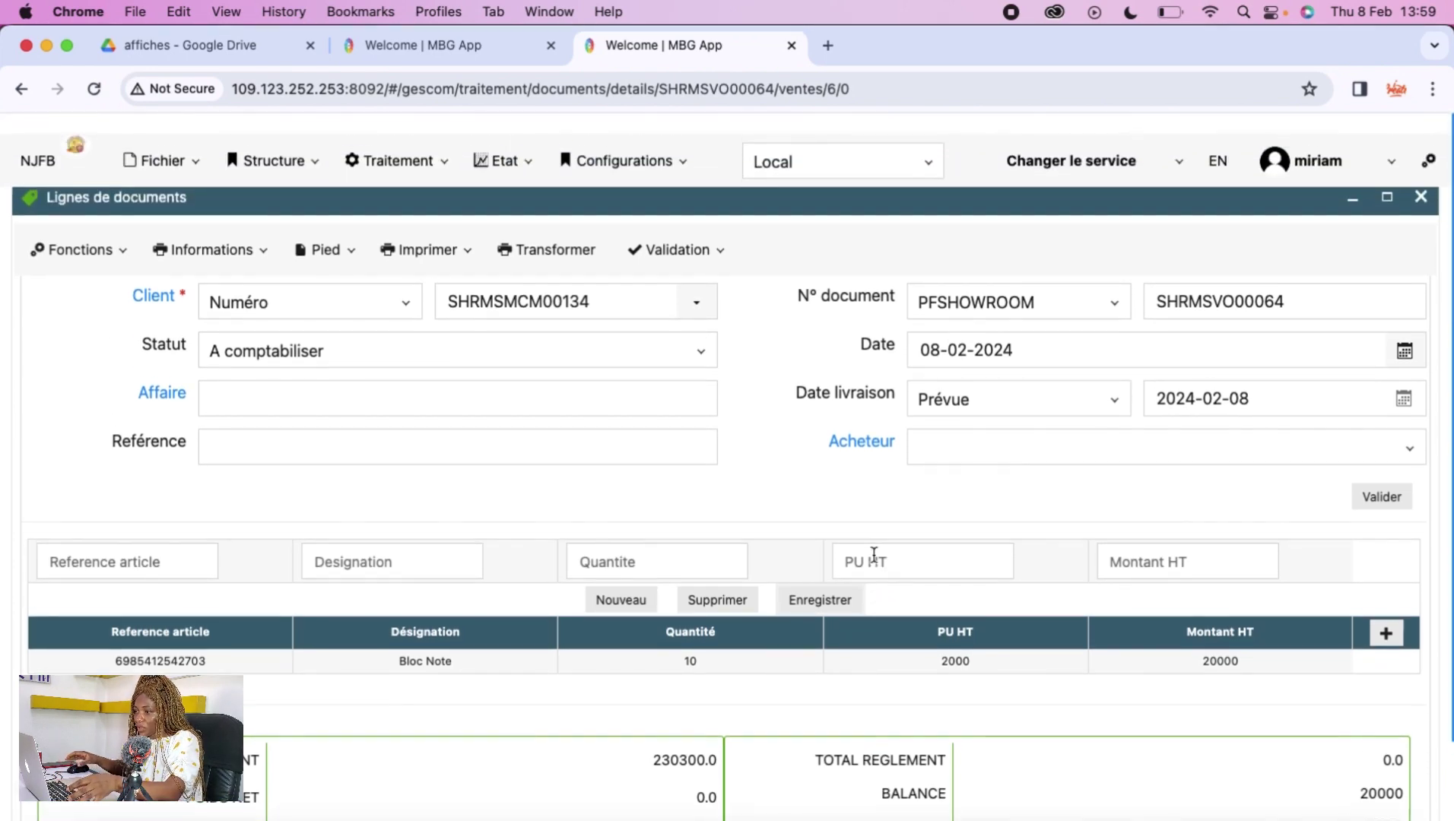
click(341, 255)
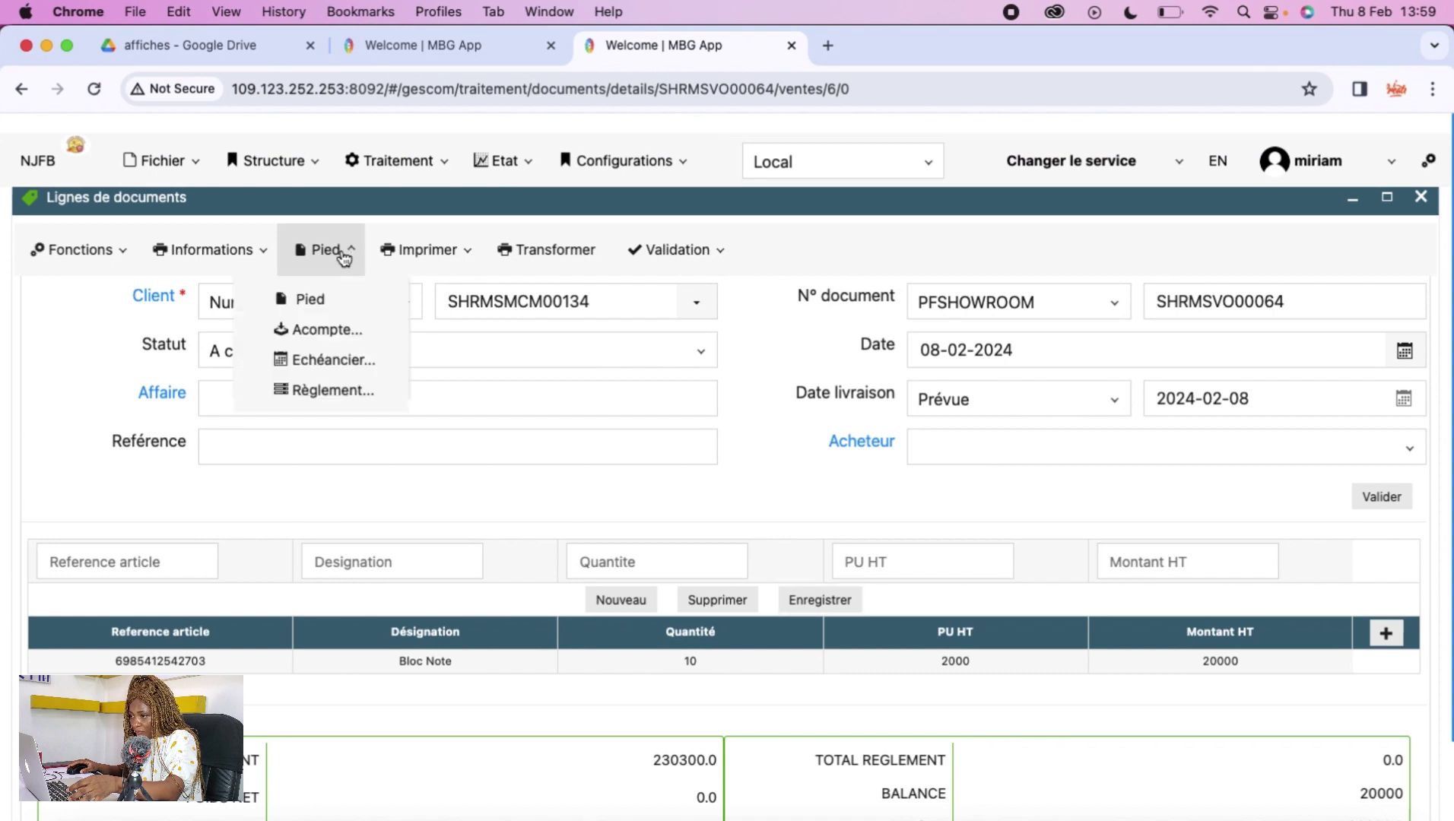
click(333, 362)
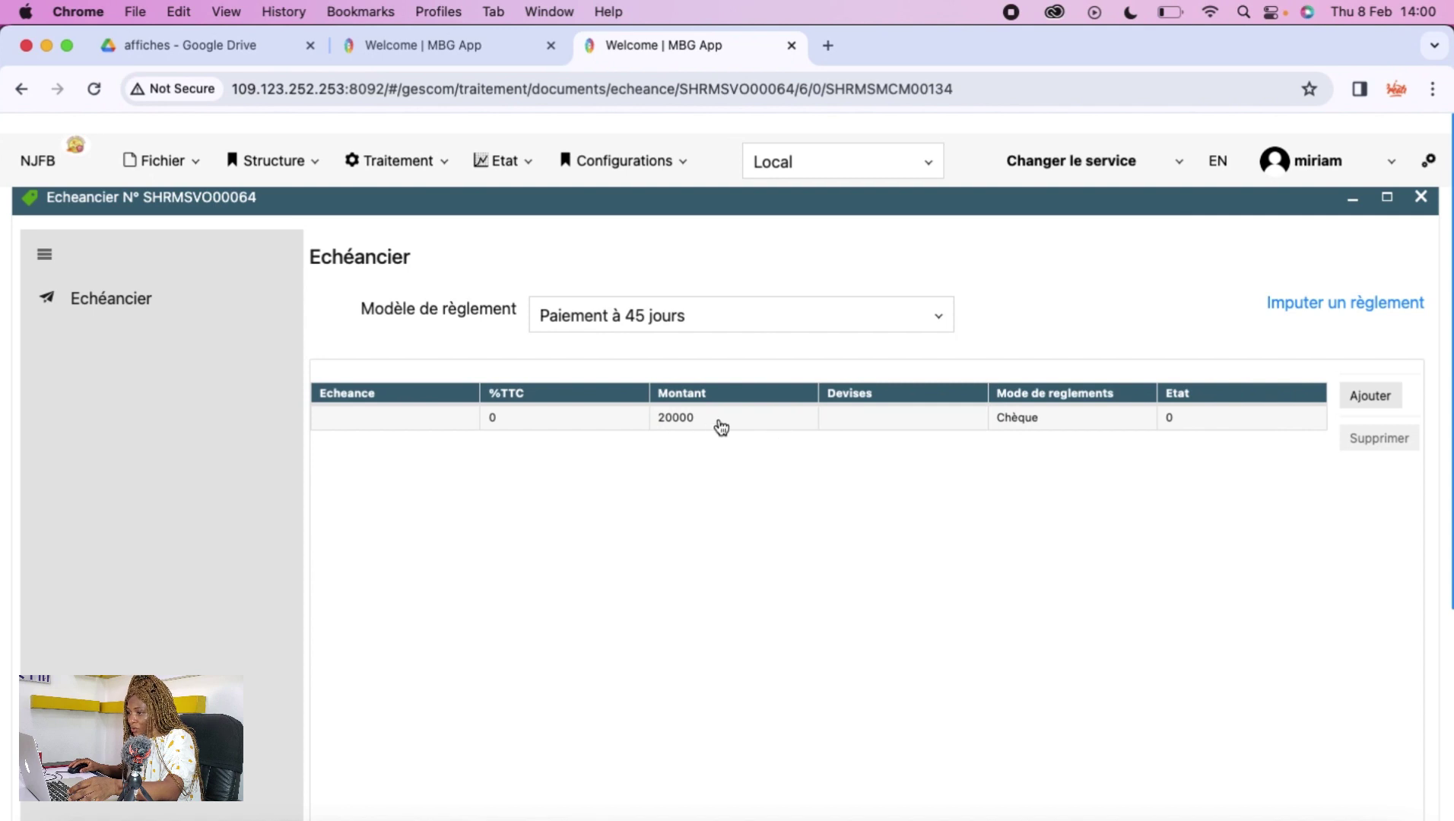
Allocate the client's 100000 payment to the invoice's instalment in the schedule and close the payment list
click(696, 423)
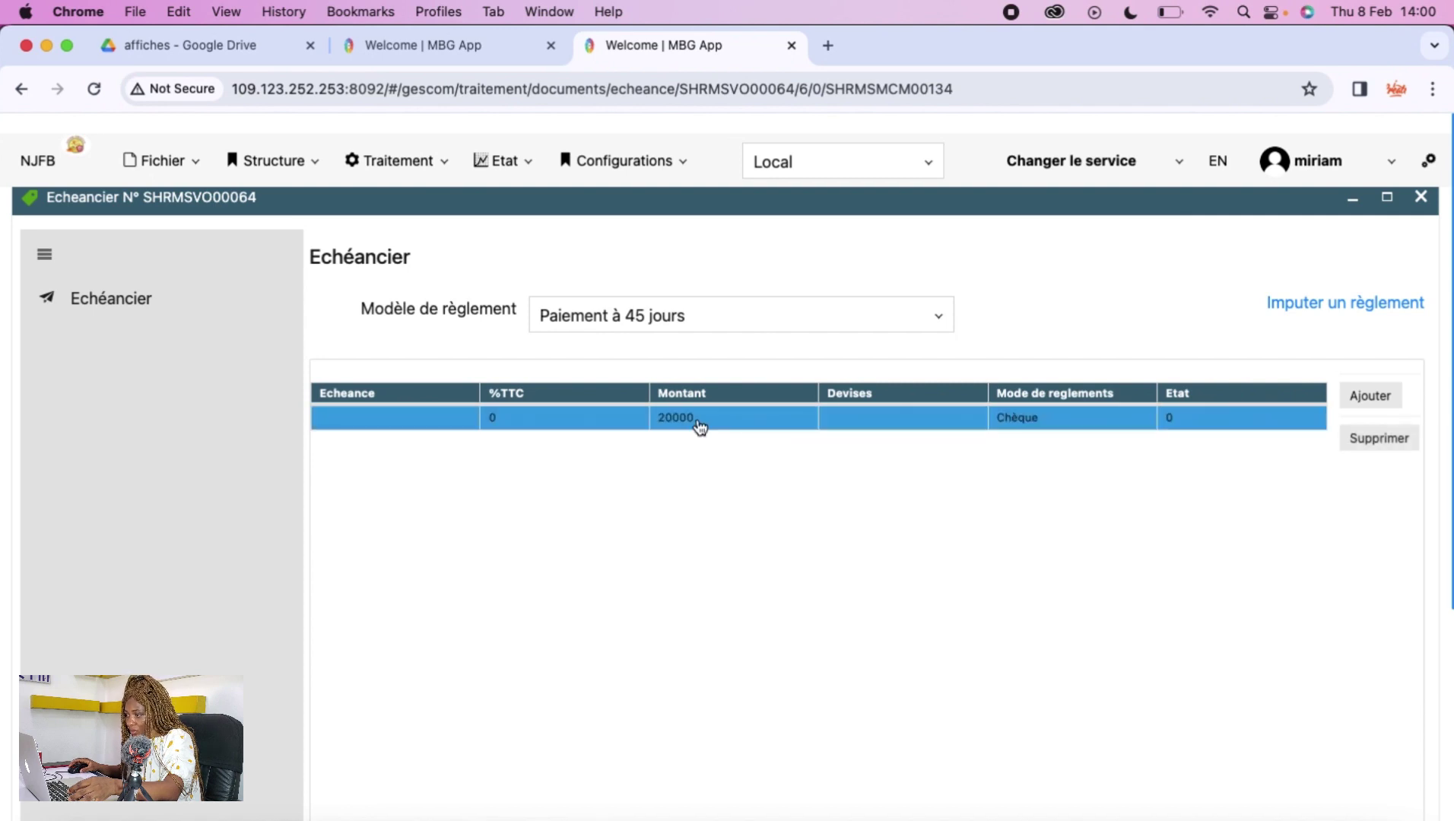
click(1355, 306)
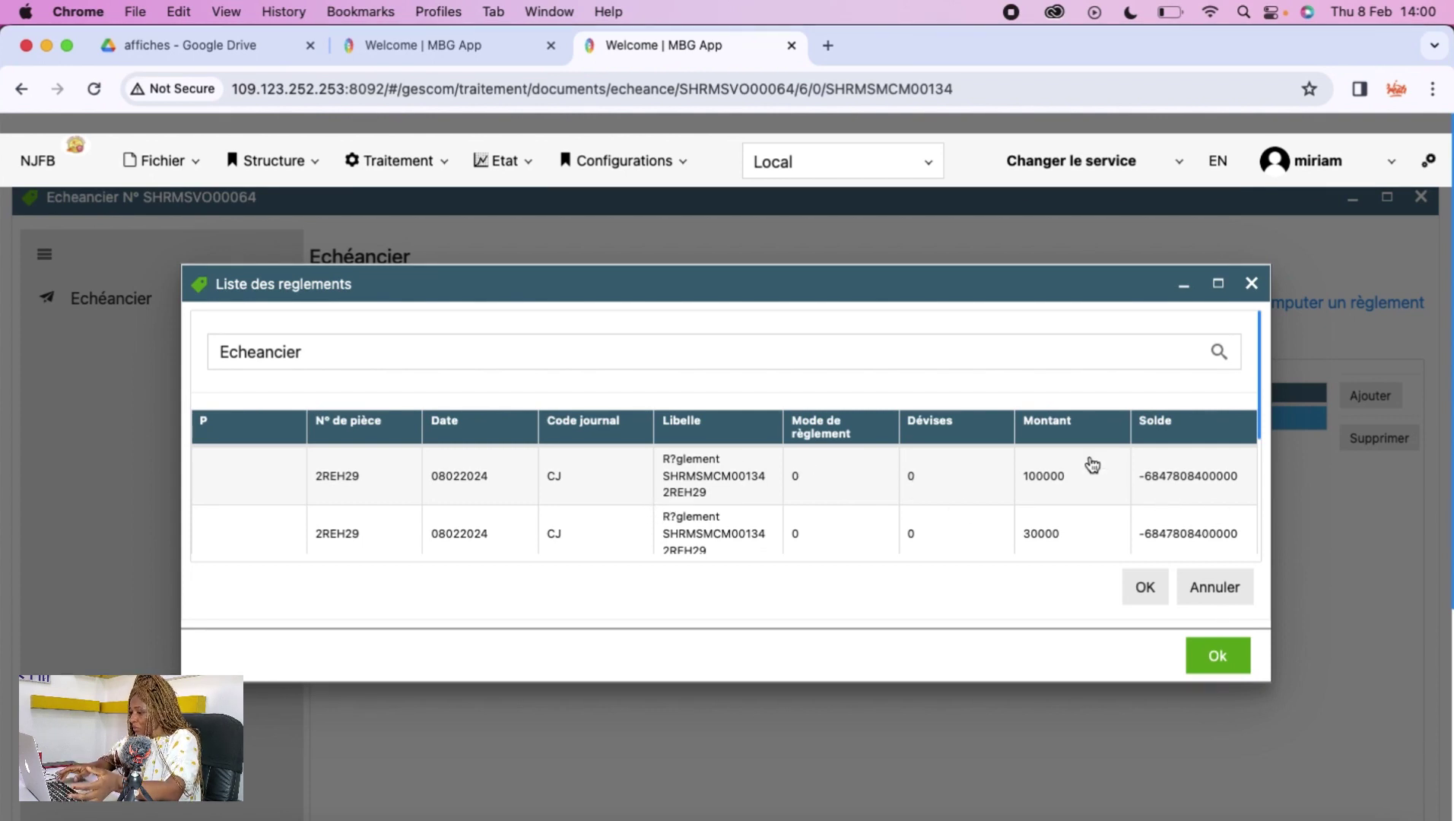
scroll(1093, 466, down, 2)
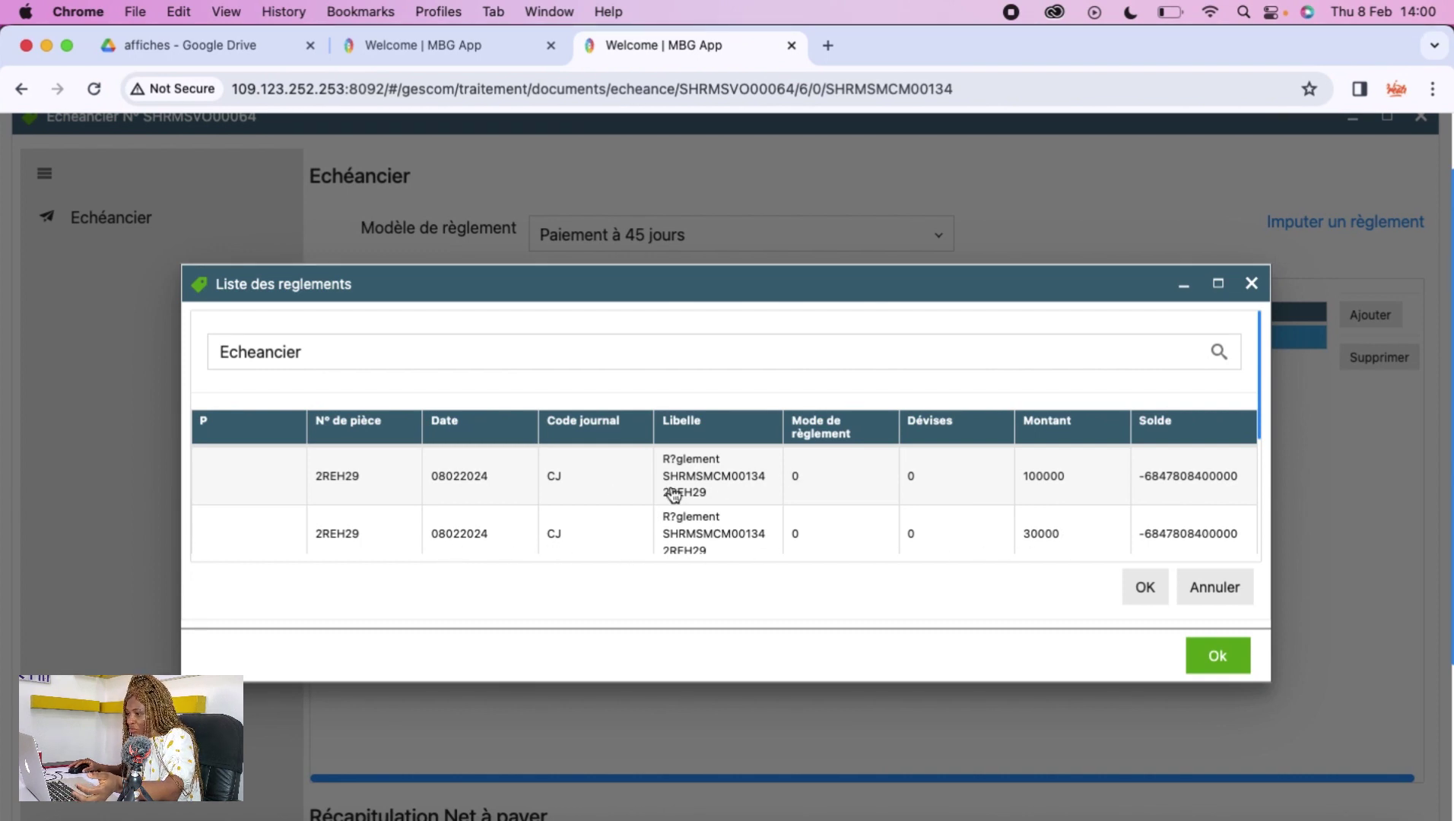
click(608, 482)
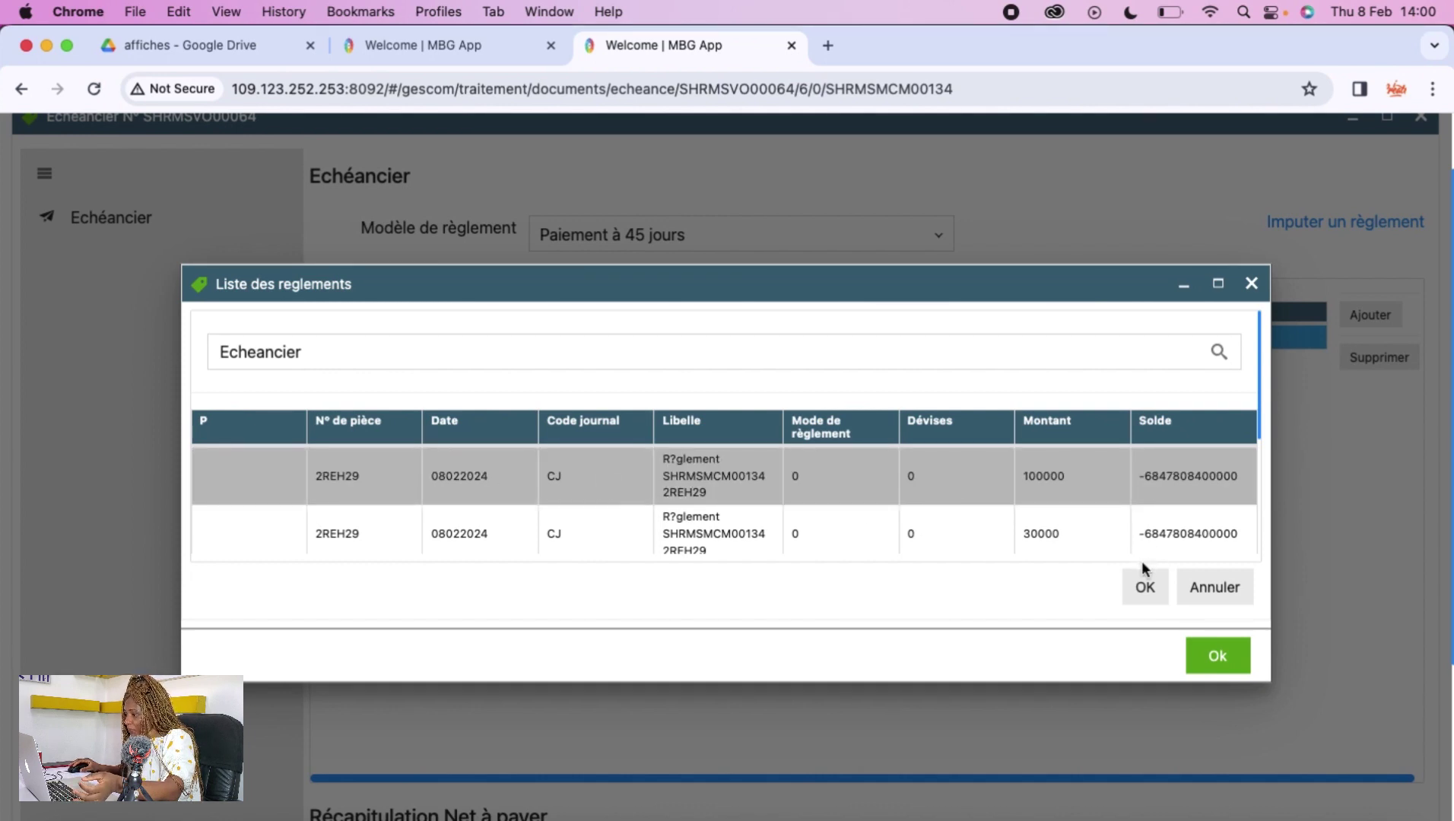
click(1145, 588)
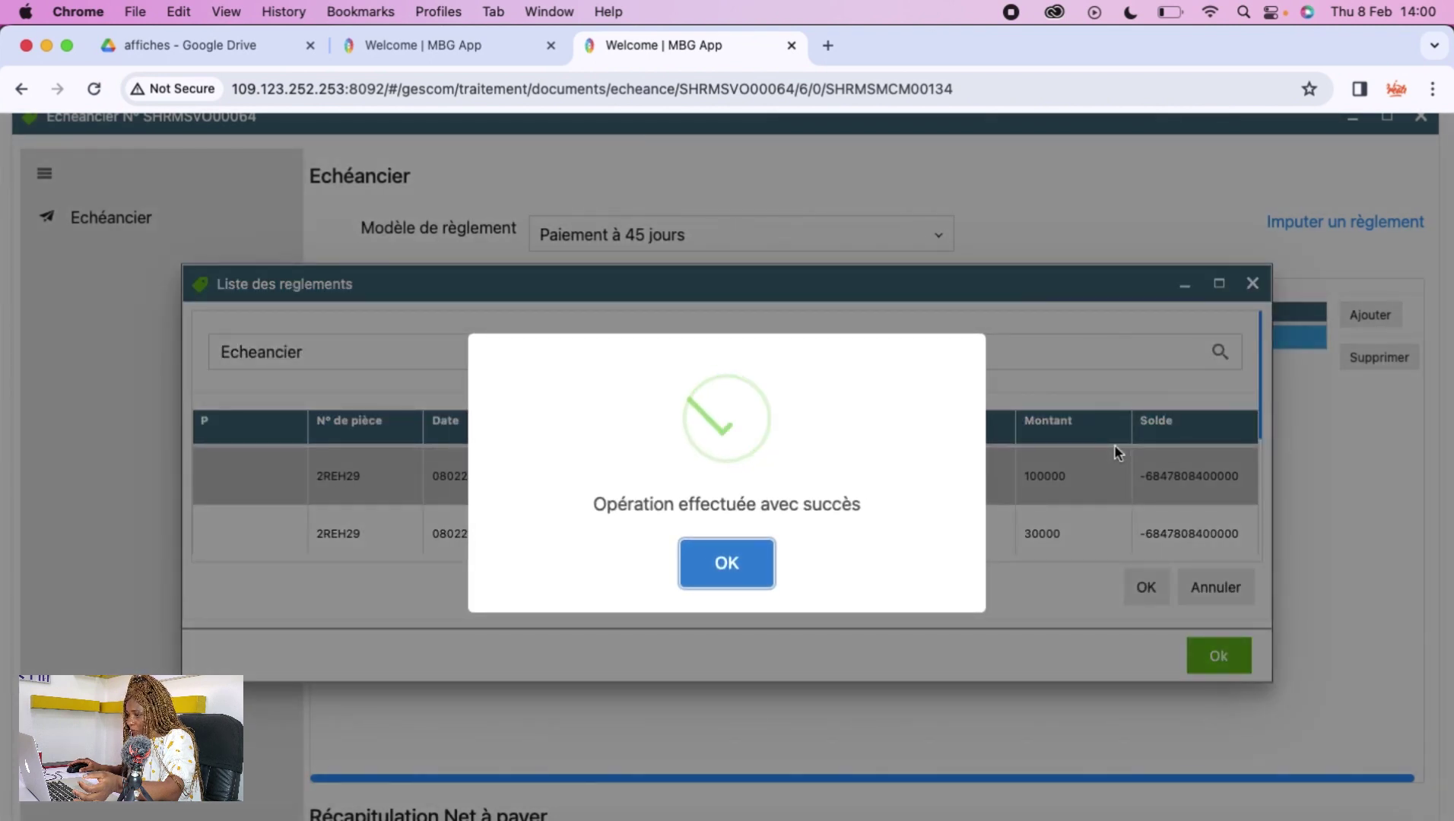
click(743, 567)
click(1230, 645)
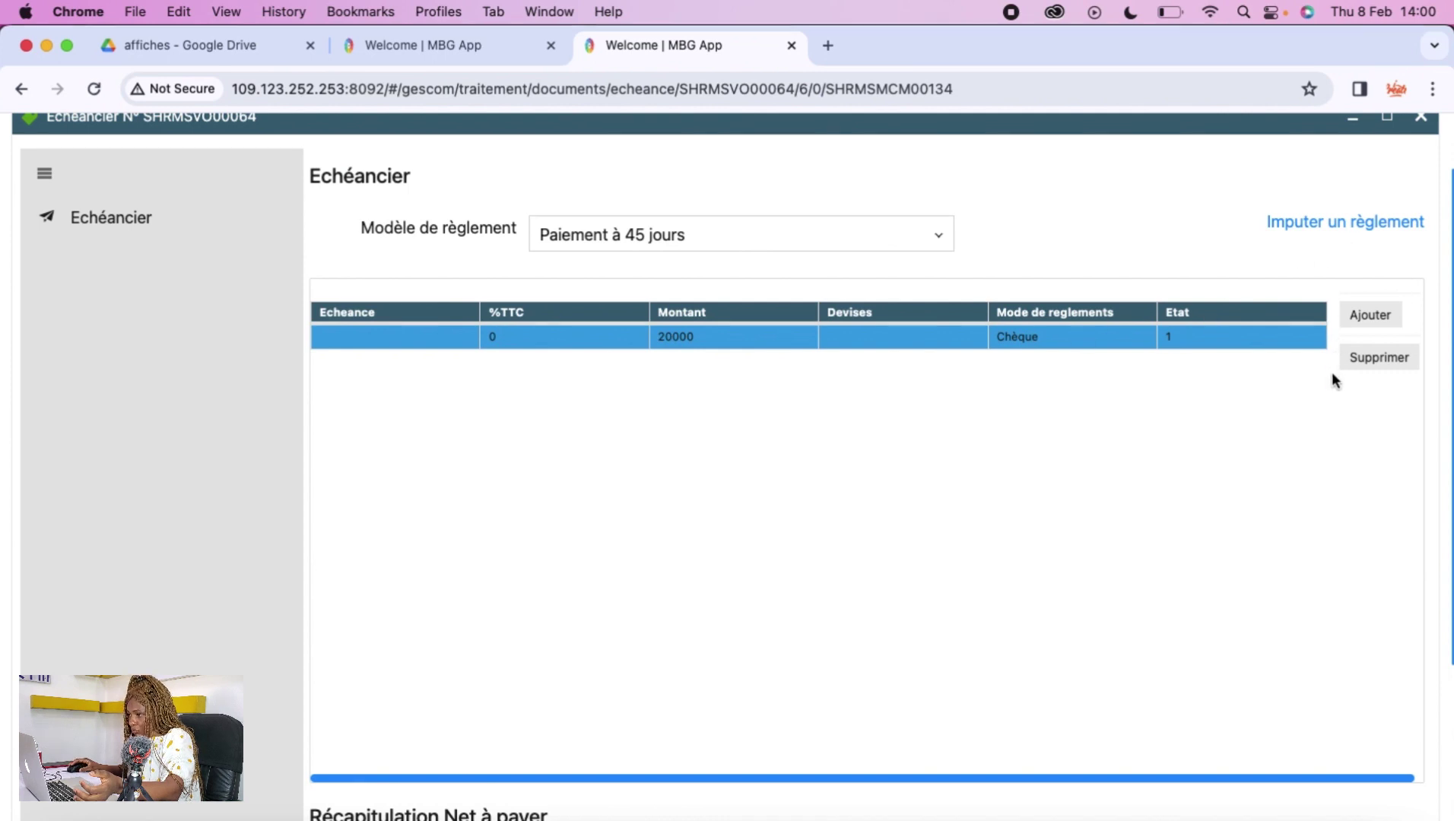
Validate the payment schedule after reviewing the net-payable summary, close it, and check the totals on the invoice
scroll(1063, 351, down, 3)
scroll(1103, 363, down, 3)
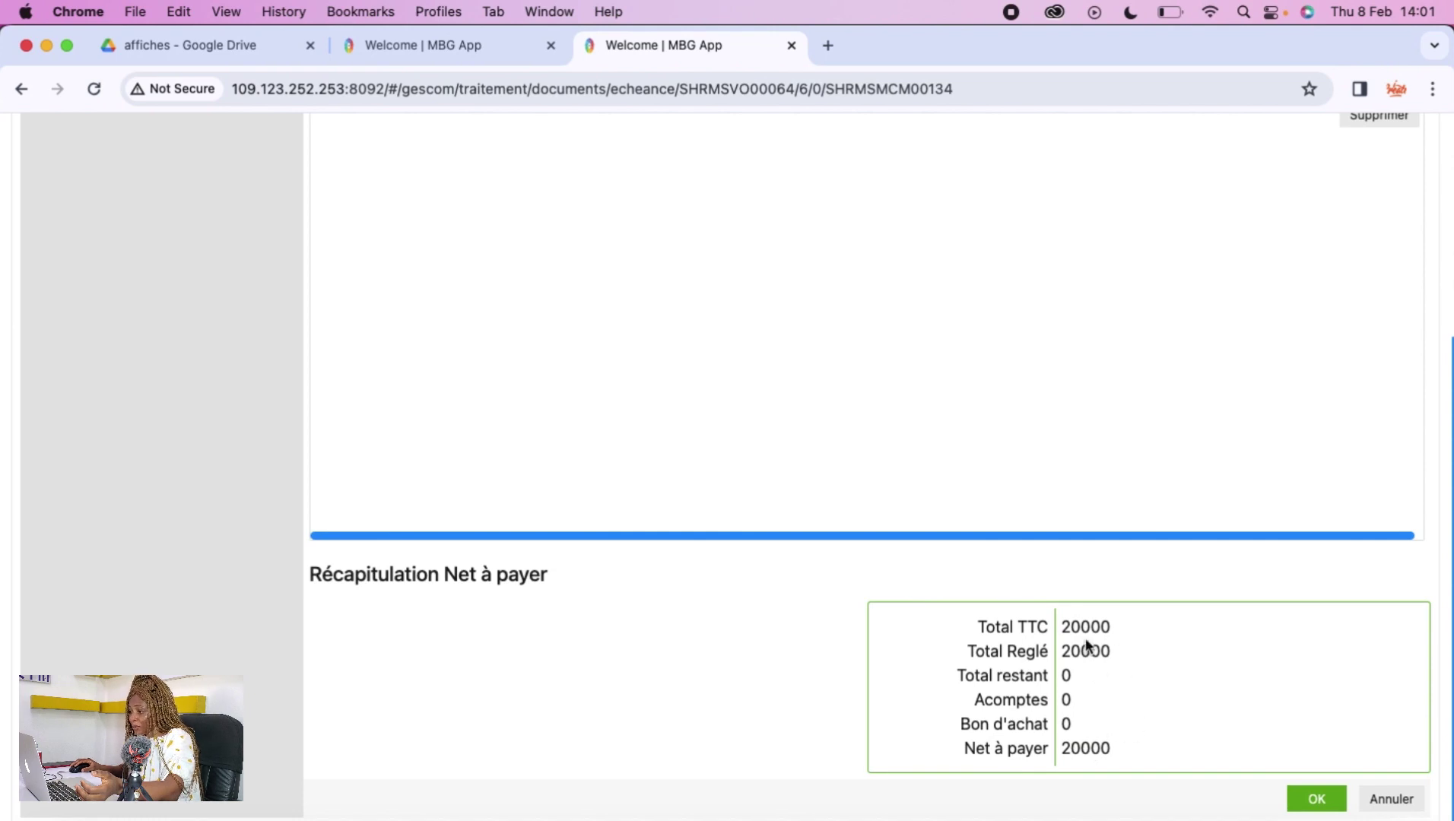
click(1319, 800)
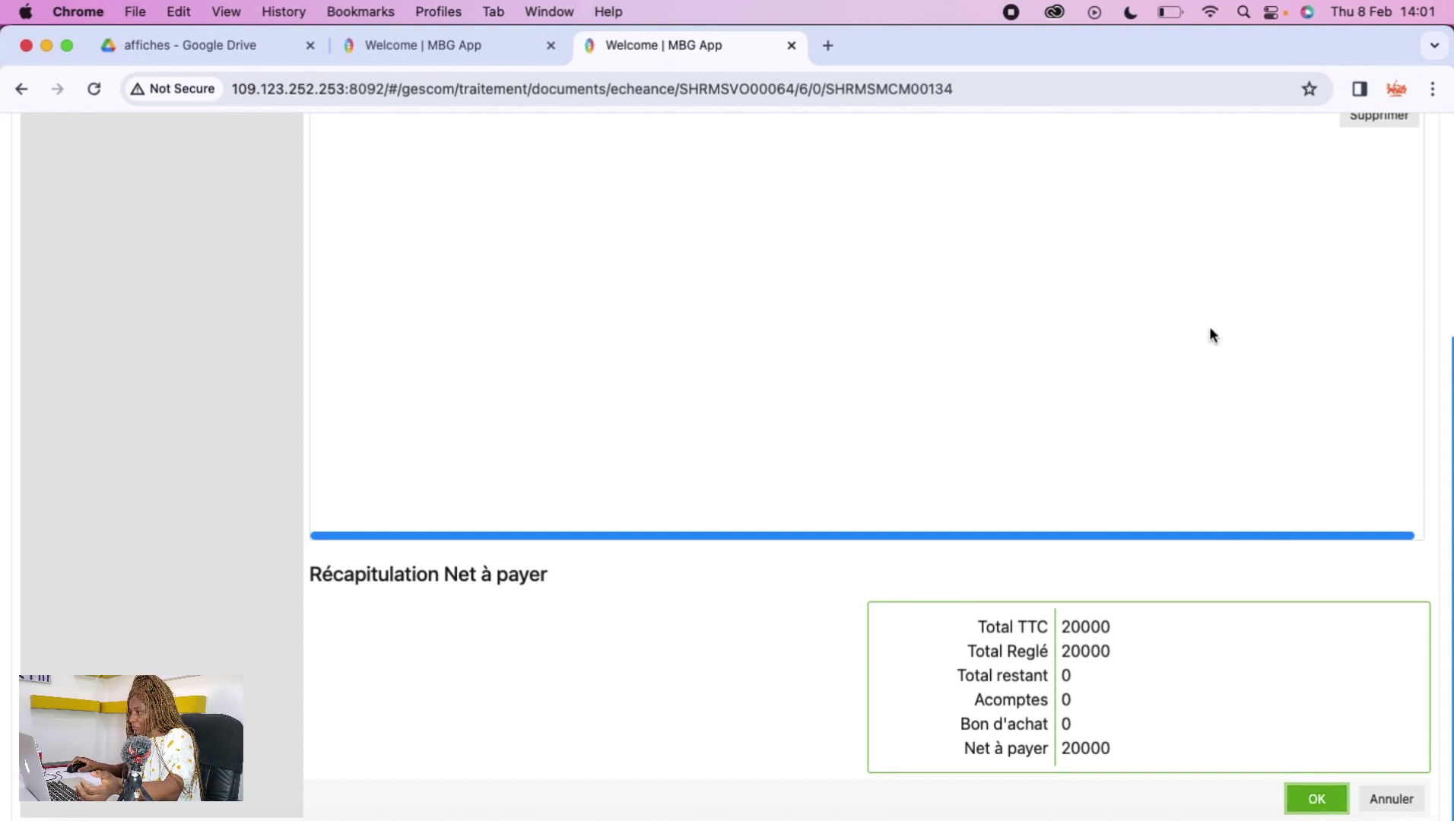
scroll(1212, 335, up, 10)
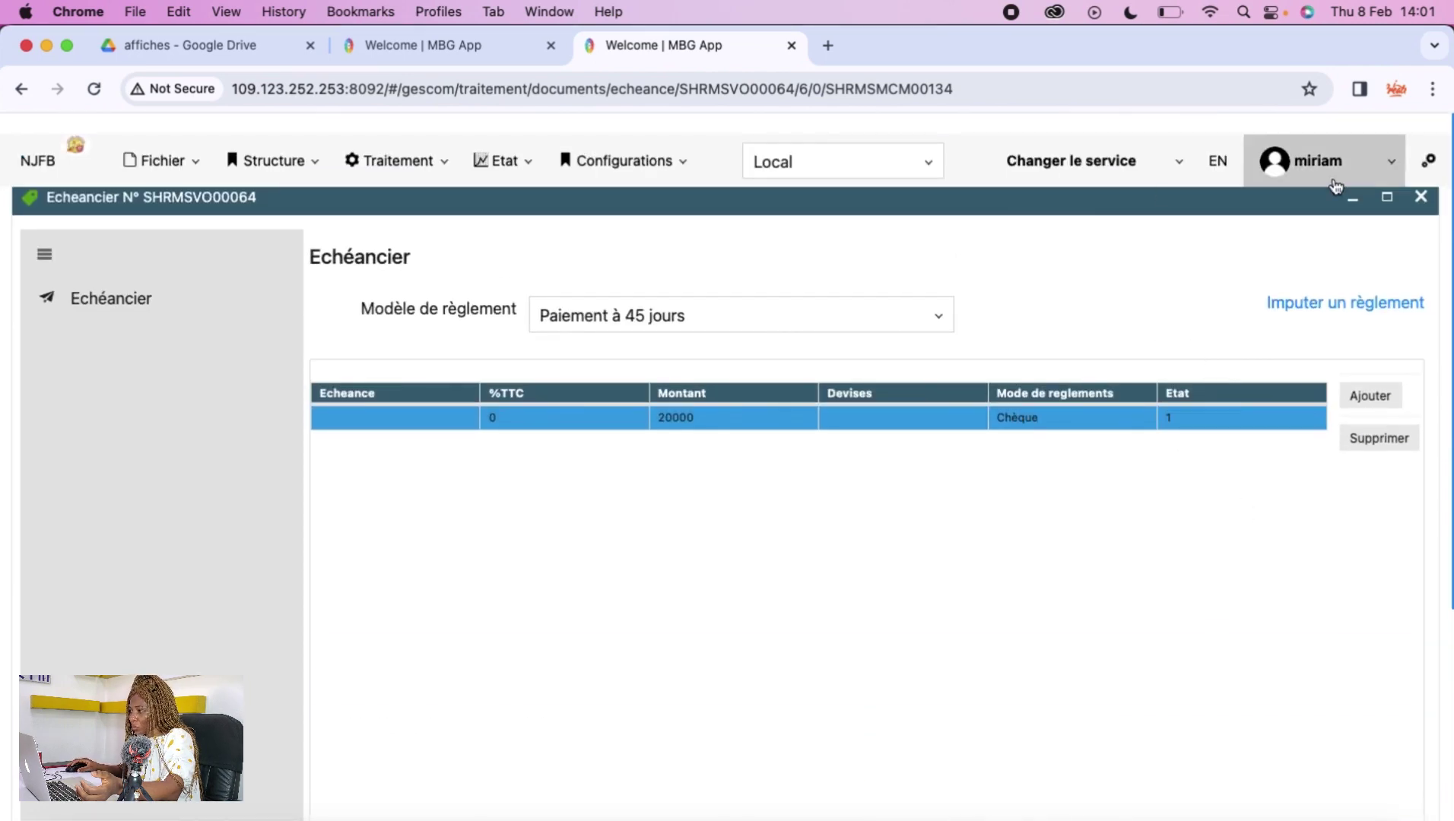
click(1429, 200)
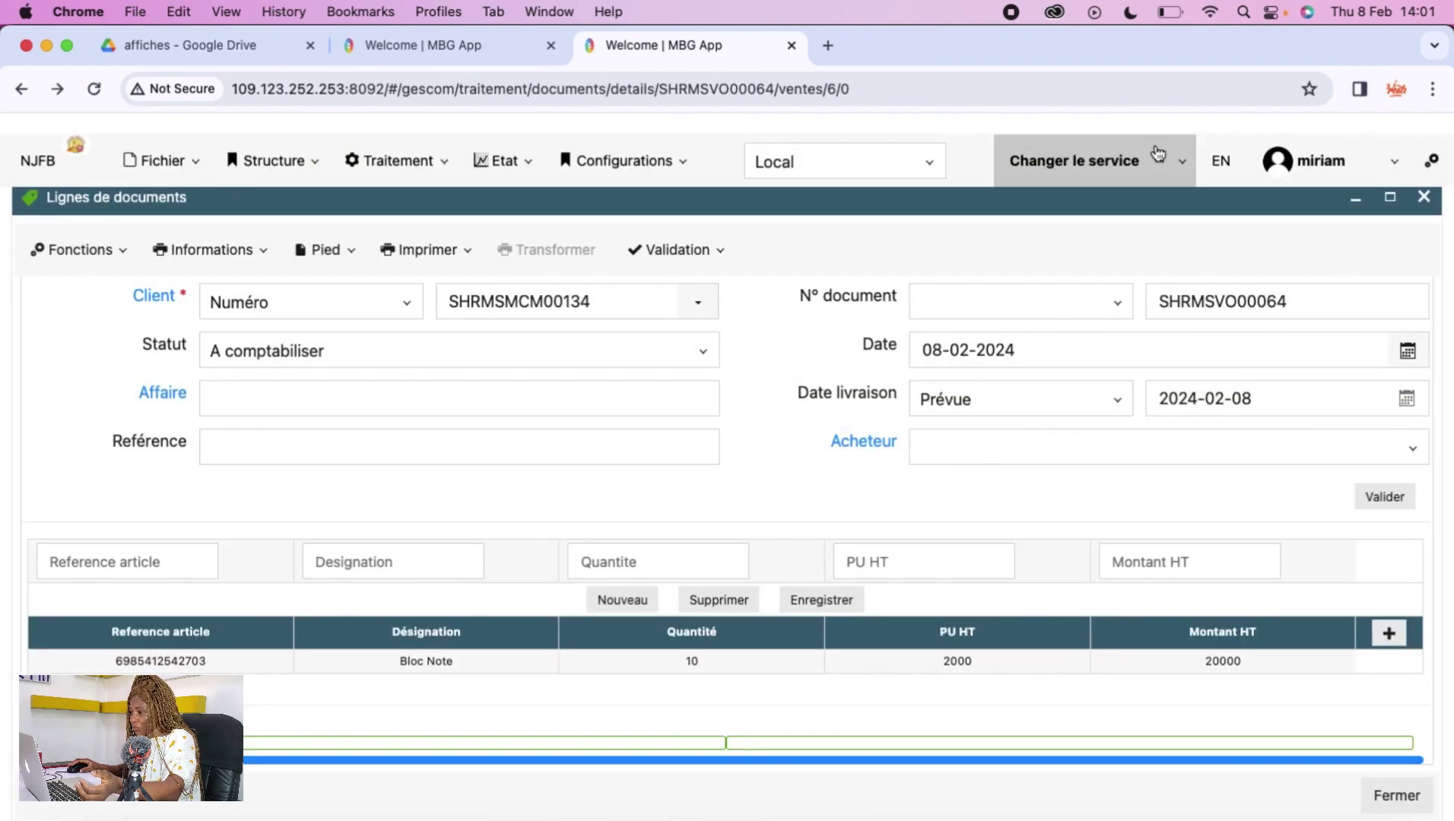
scroll(1057, 517, down, 3)
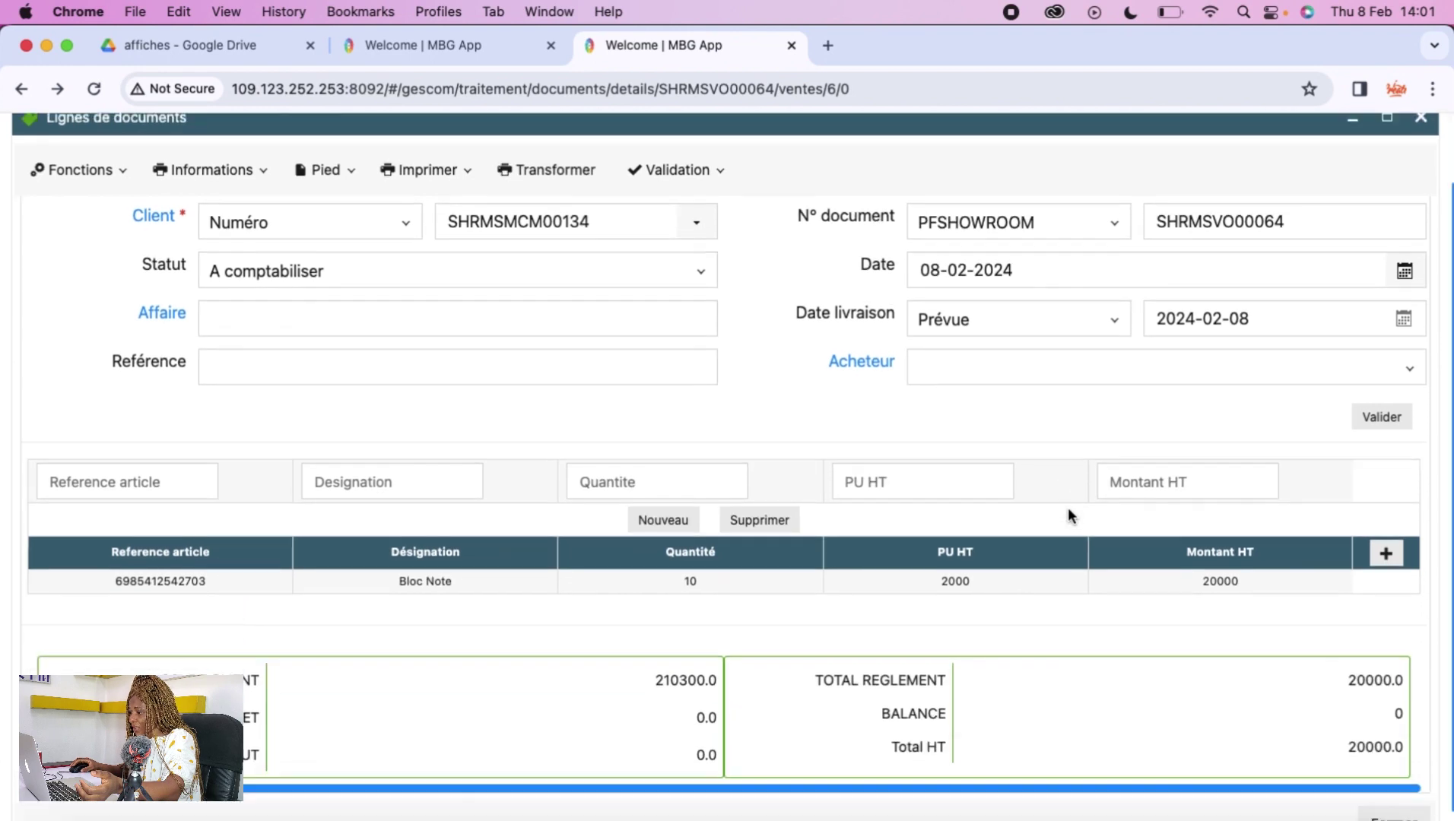